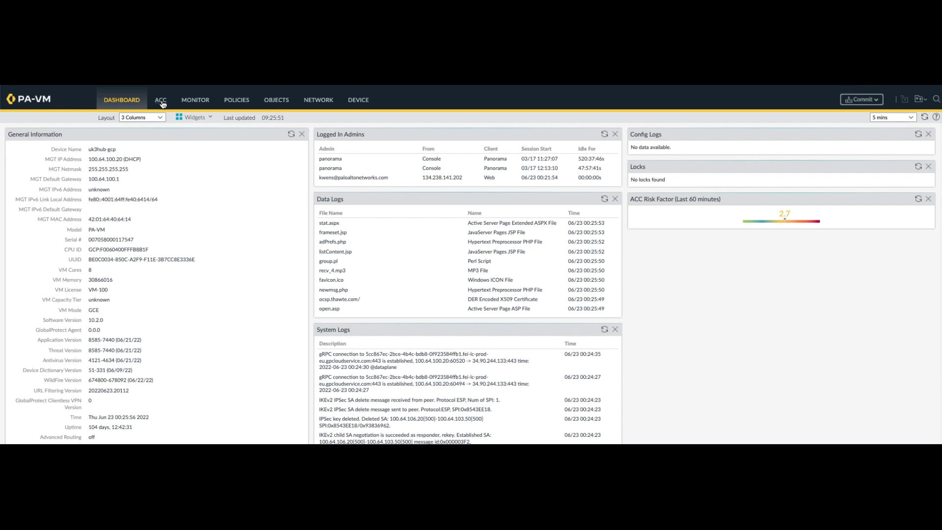
Open the Application Command Center and set its time range to Last Hour.
left_click(162, 101)
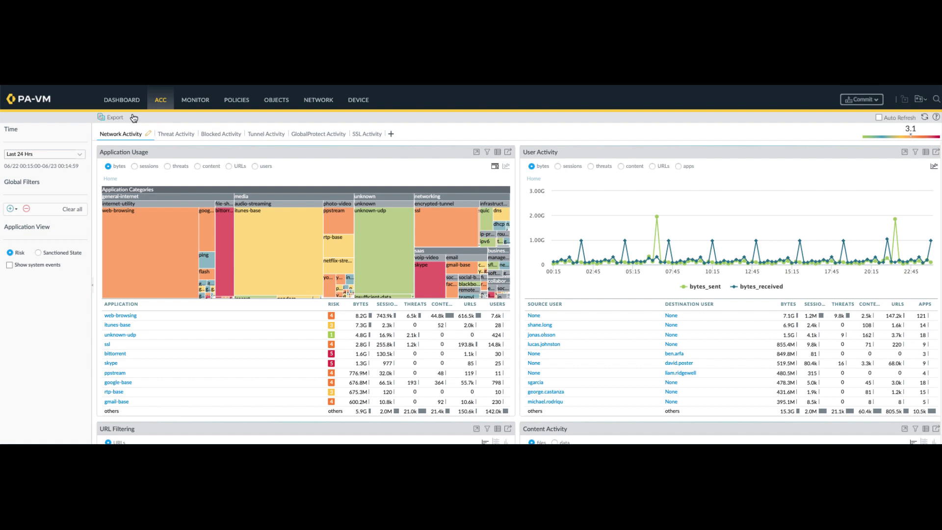
left_click(81, 157)
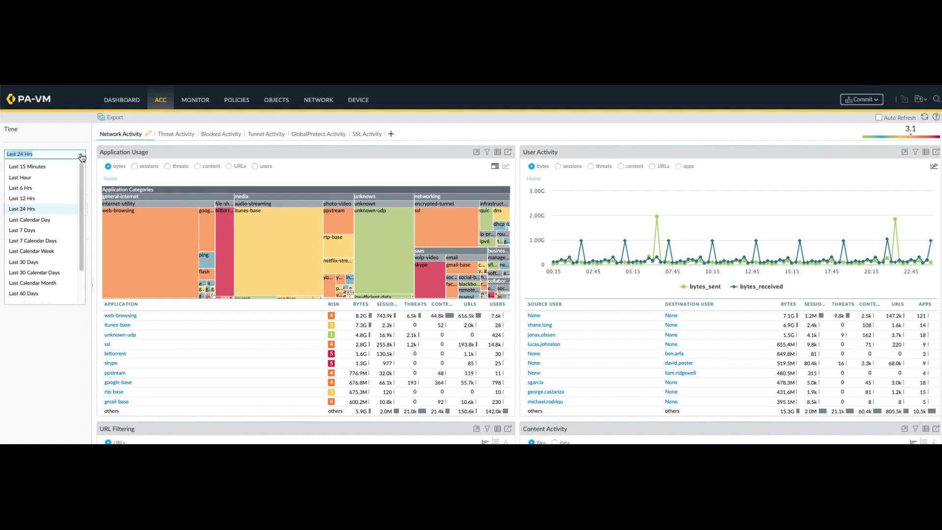
left_click(47, 183)
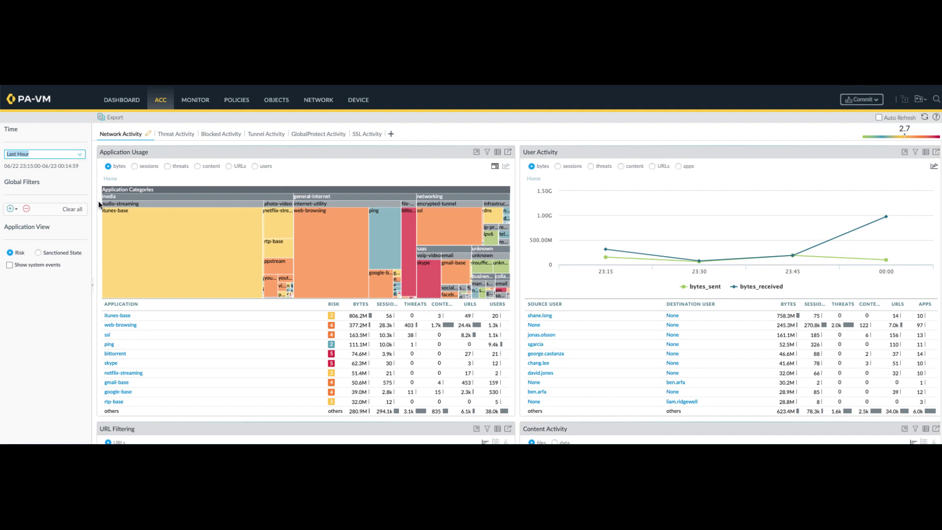
Examine the URL Filtering widget, drill into the educational-institutions category to view its domains, and return to the widget's home level.
scroll(98, 209, "down", 3)
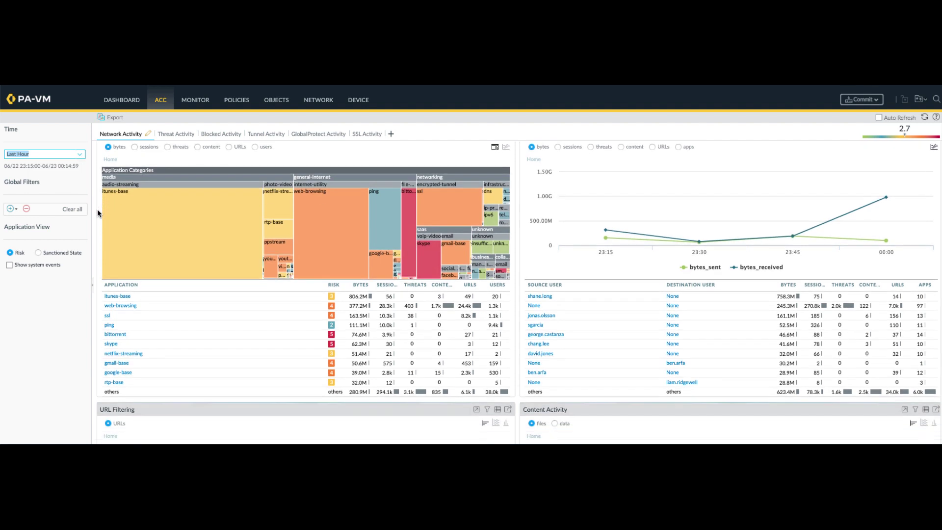
scroll(97, 209, "down", 2)
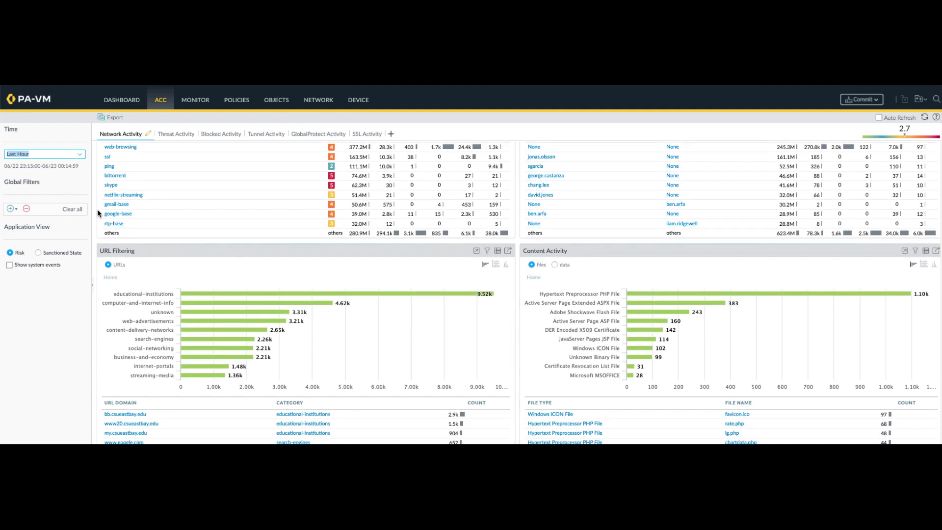
scroll(97, 212, "down", 2)
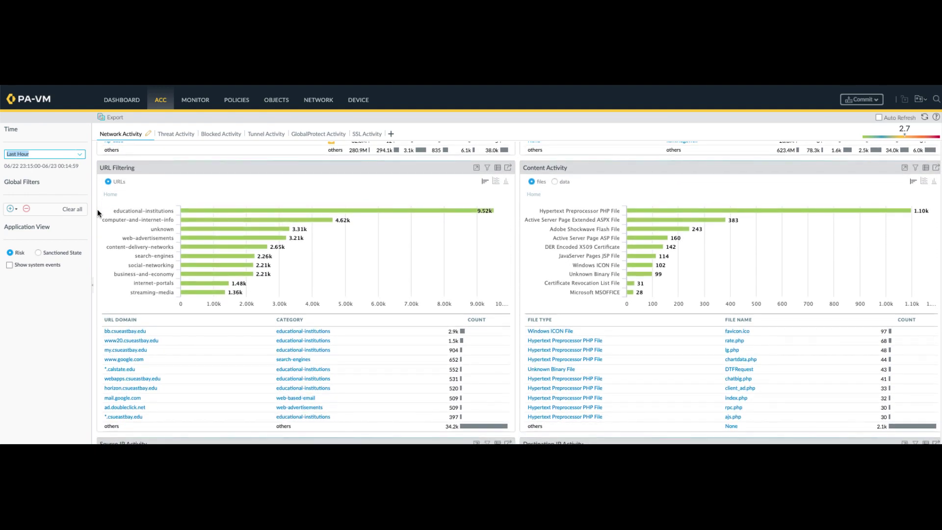
scroll(97, 211, "down", 1)
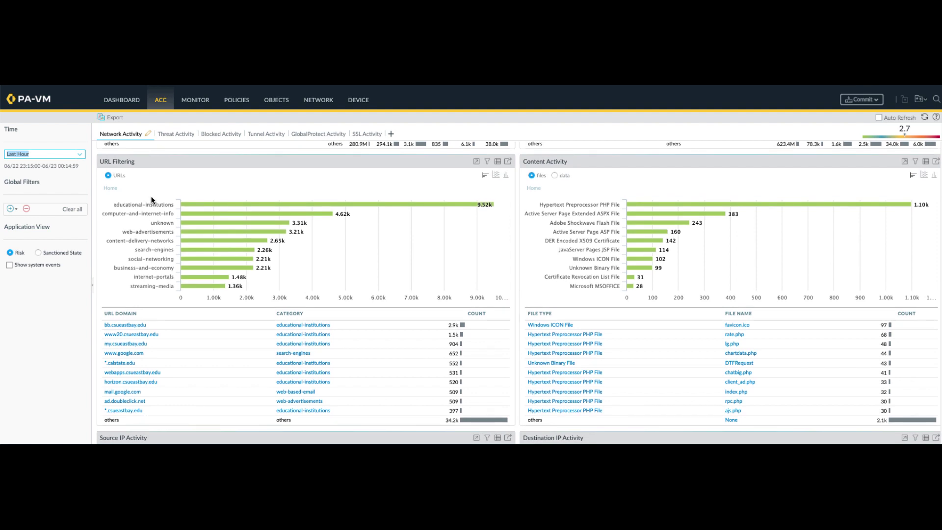
mouse_move(190, 208)
mouse_move(237, 208)
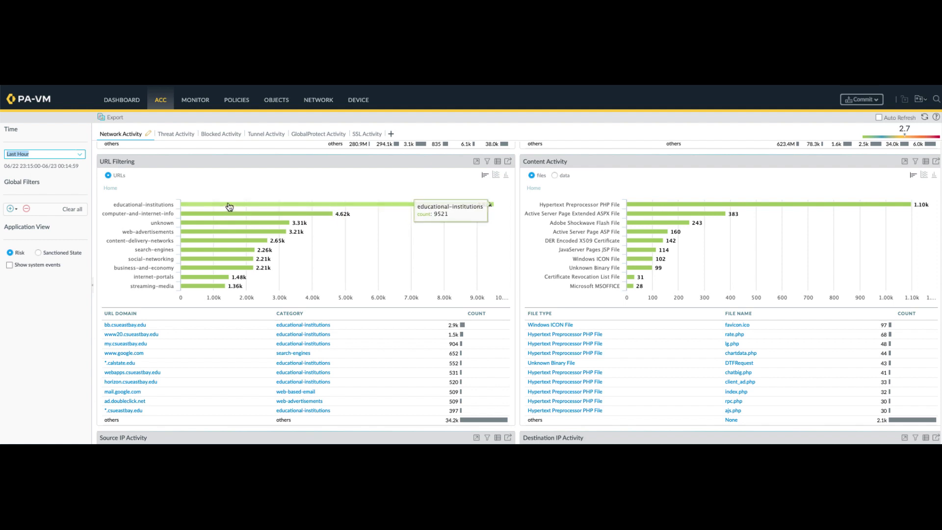
left_click(229, 206)
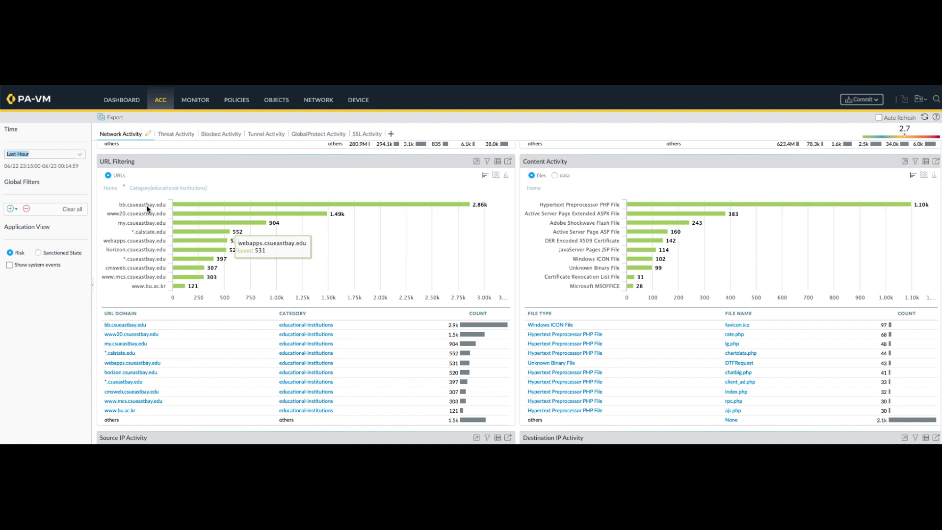
left_click(111, 188)
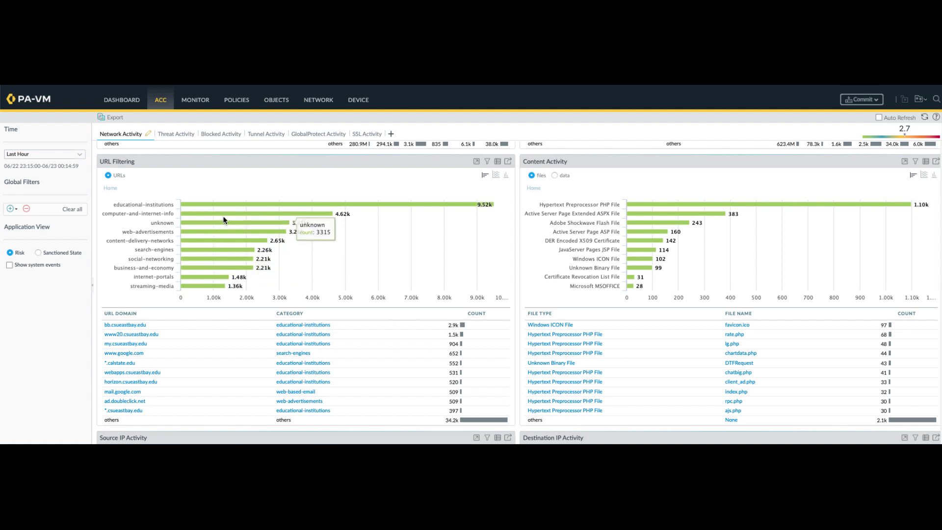
Apply a local filter to the URL Filtering widget for the URL category auctions.
left_click(487, 162)
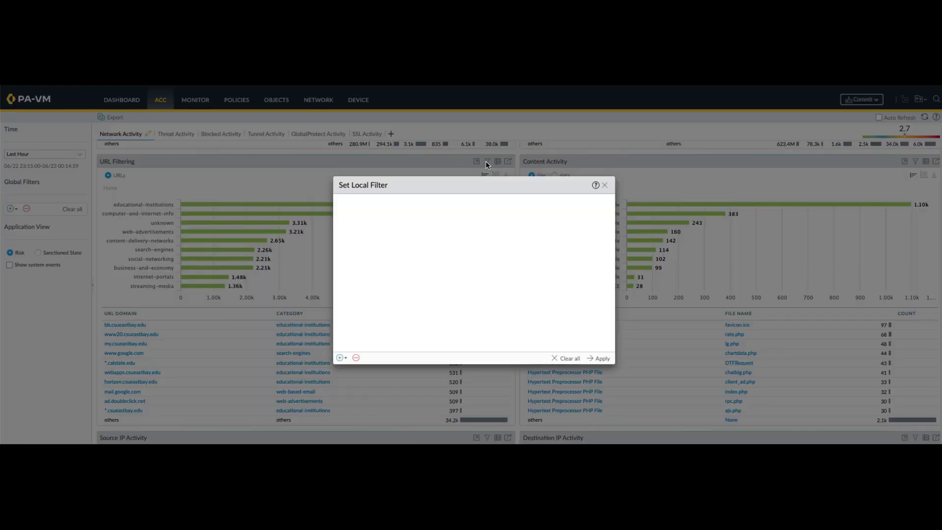
left_click(342, 359)
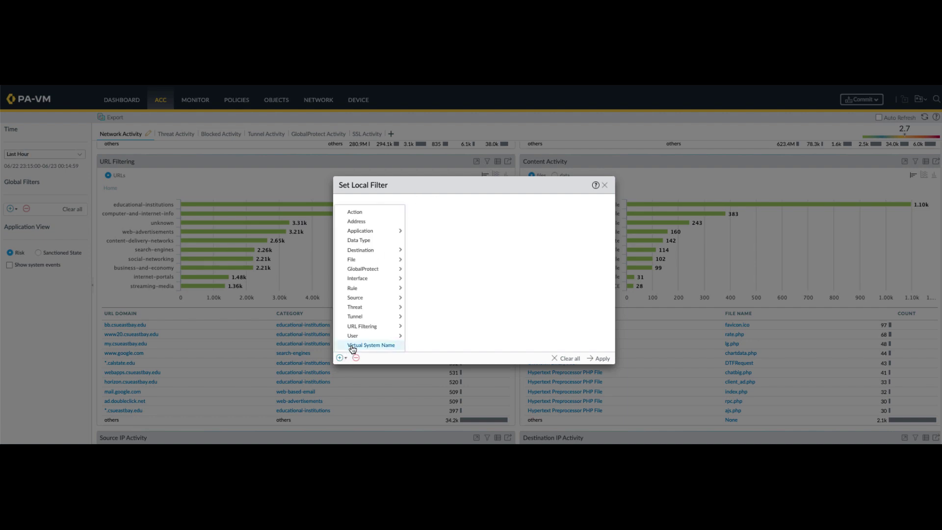
mouse_move(370, 327)
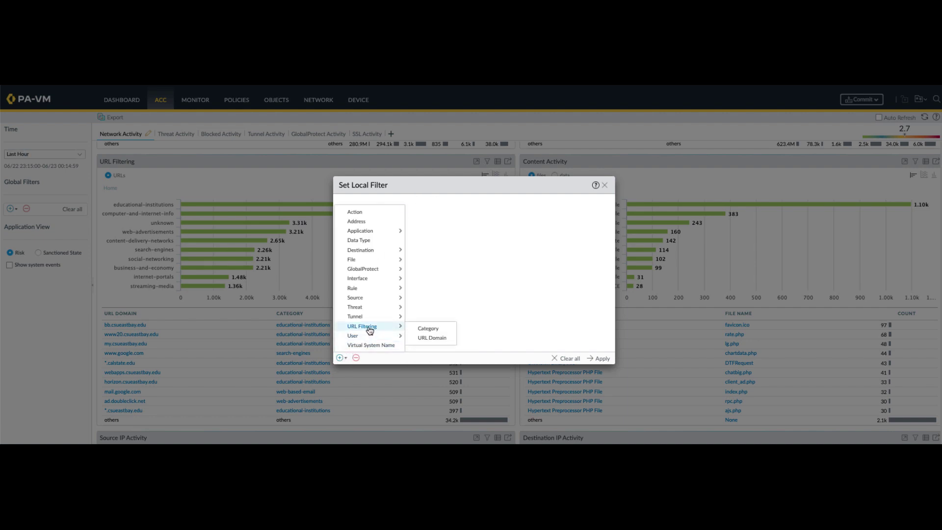
left_click(425, 331)
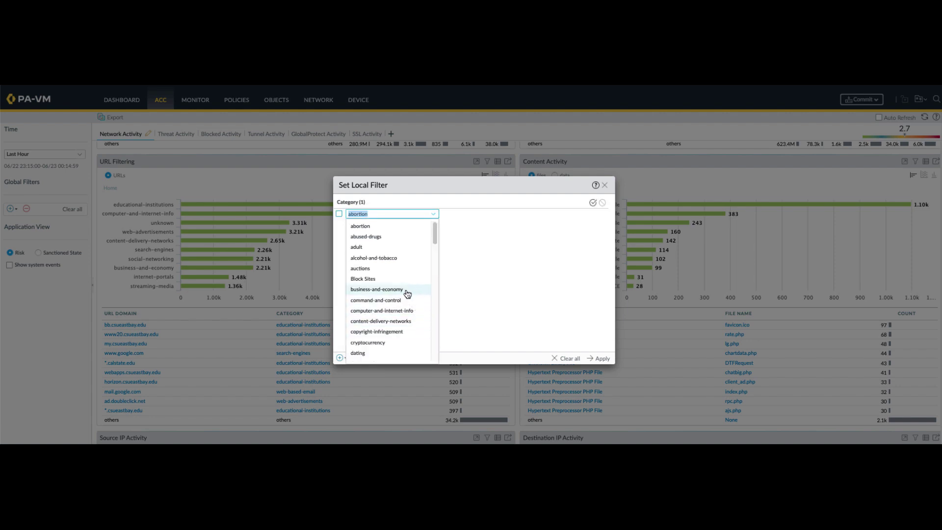
left_click(371, 271)
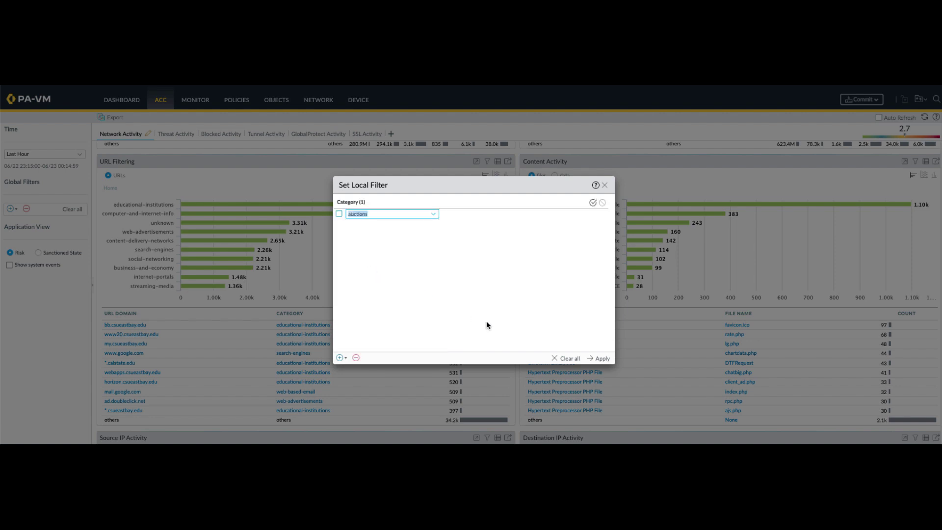
left_click(599, 358)
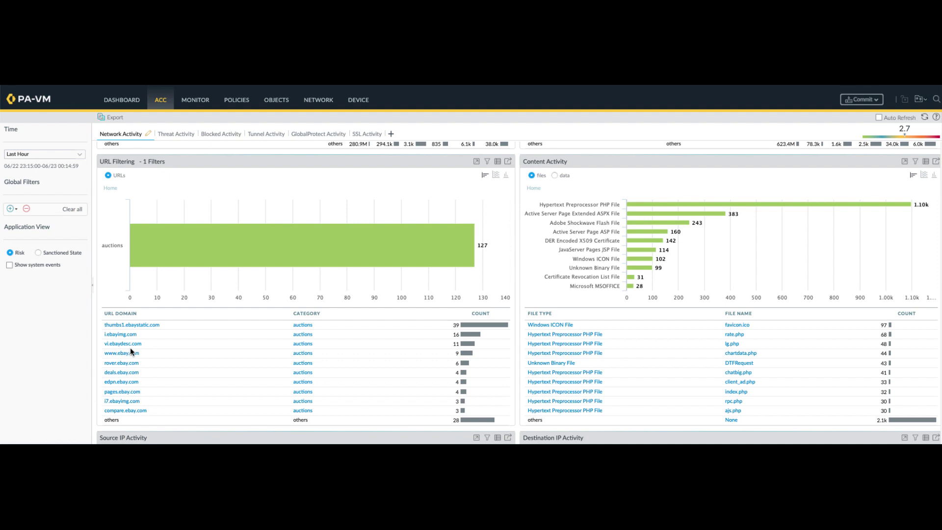
Drill into auctions and thumbs1.ebaystatic.com to inspect the source users and addresses, and return to the widget's home level.
left_click(265, 258)
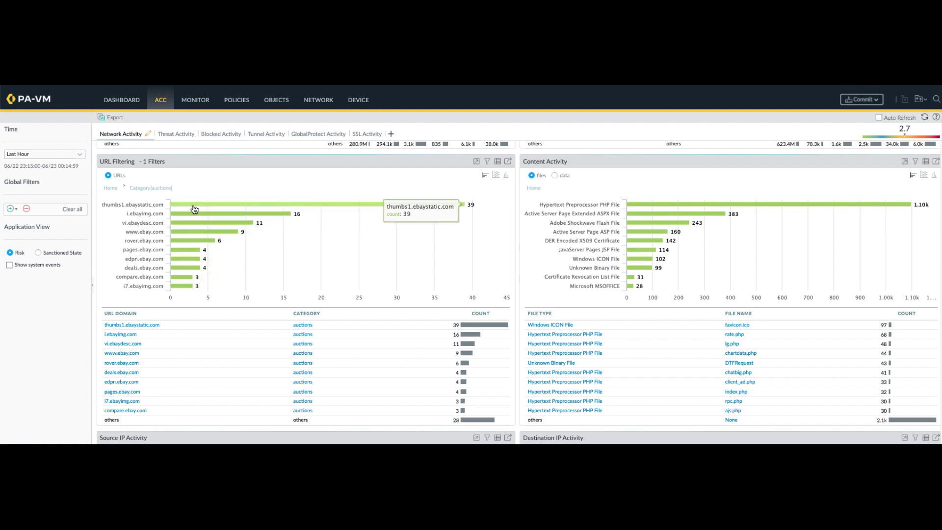
left_click(305, 208)
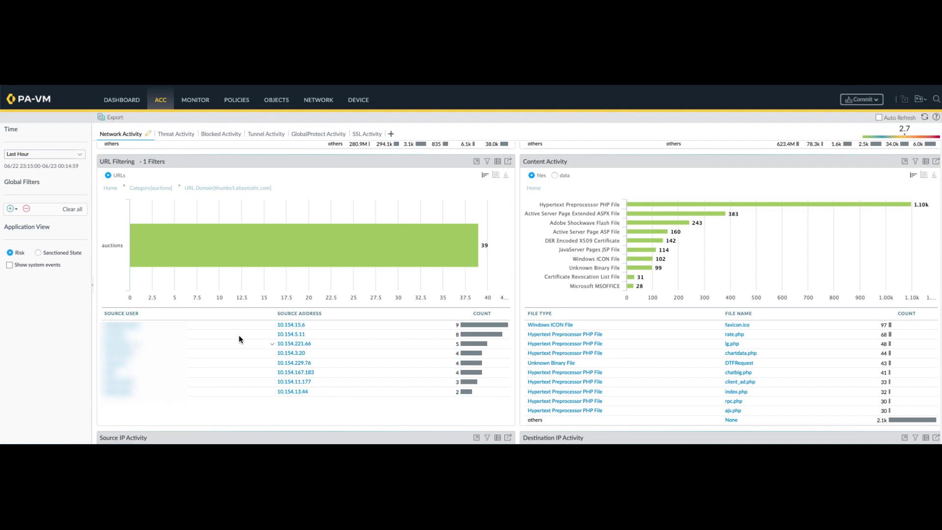
left_click(111, 188)
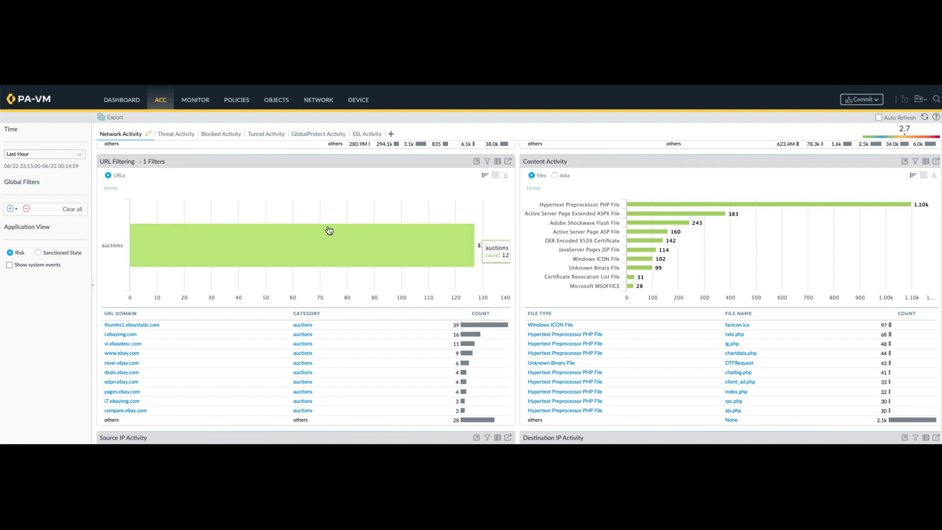
Clear all local filters from the URL Filtering widget and apply the change.
left_click(487, 161)
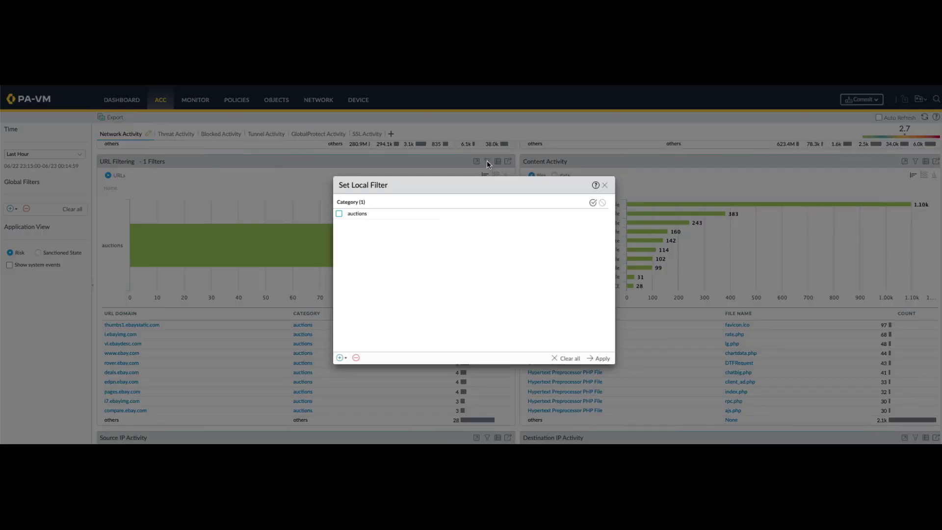
left_click(568, 359)
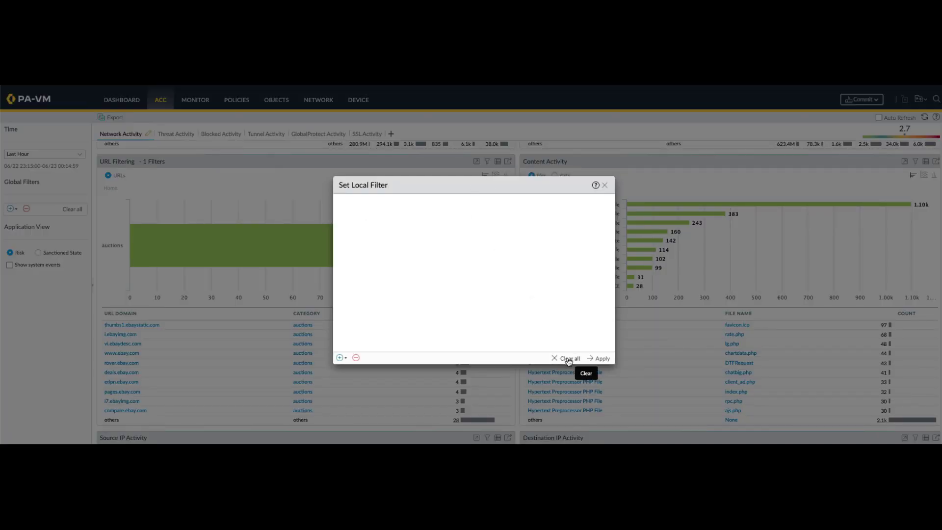
left_click(596, 359)
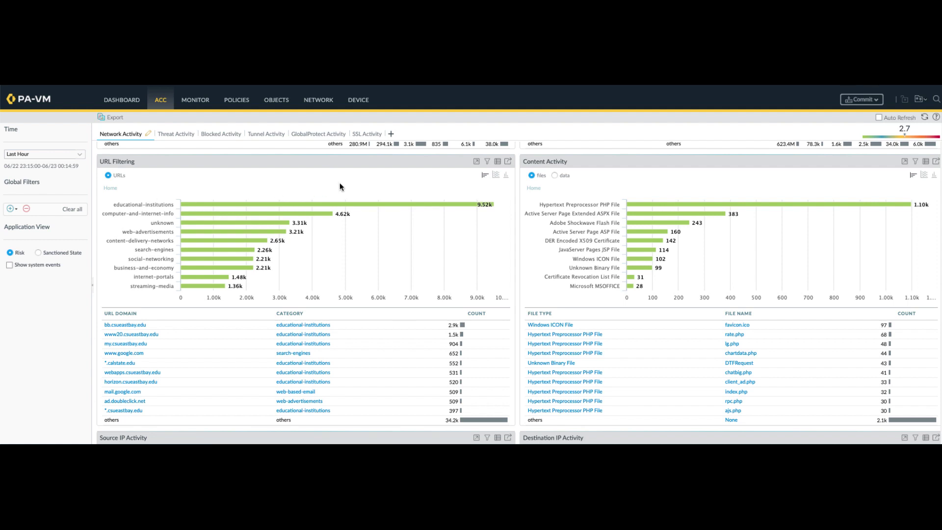
Maximize the URL Filtering table, filter it on the domain bb.csueastbay.edu, and close the enlarged view.
left_click(476, 163)
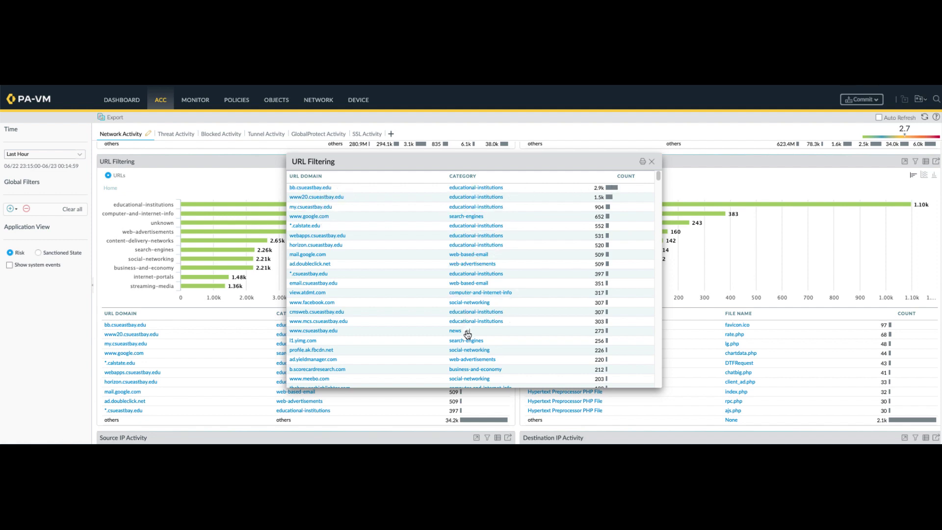
left_click(311, 189)
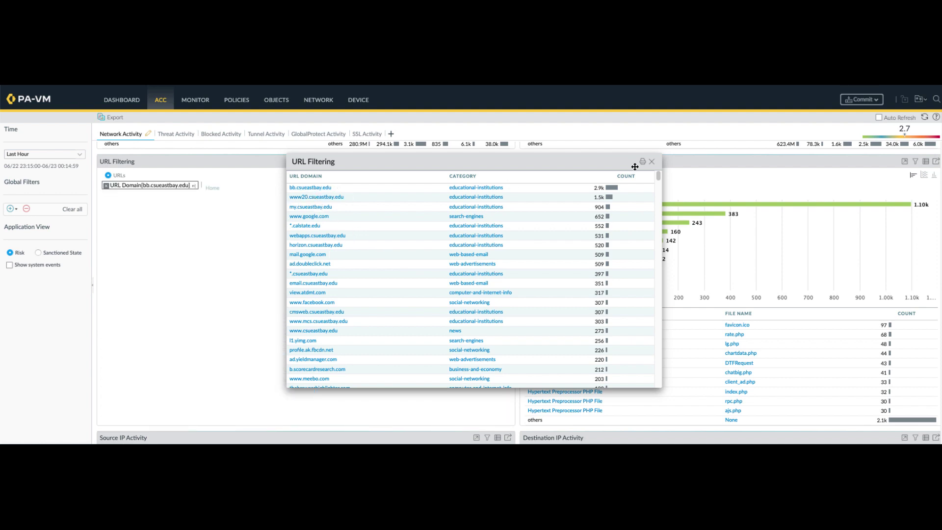
left_click(652, 162)
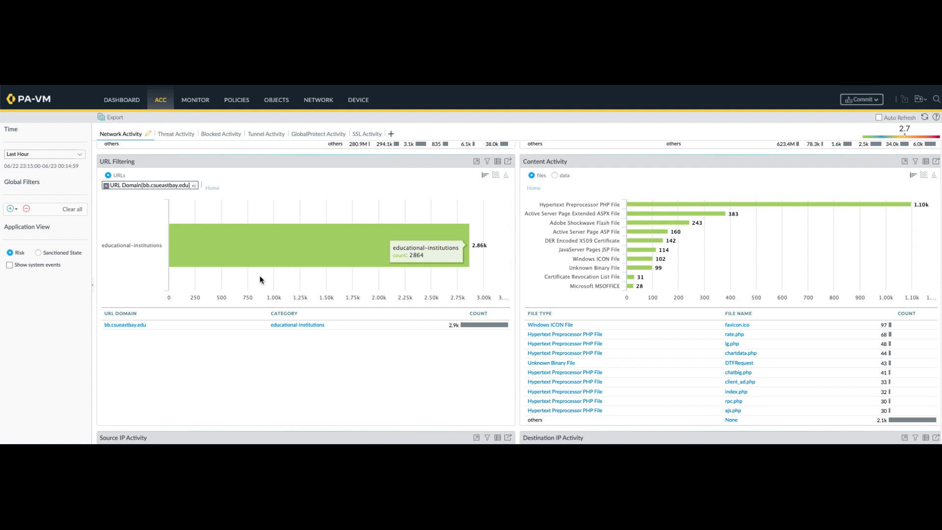
Drill through educational-institutions into bb.csueastbay.edu to inspect its source addresses, and reset the widget by returning home and removing the domain filter.
left_click(292, 246)
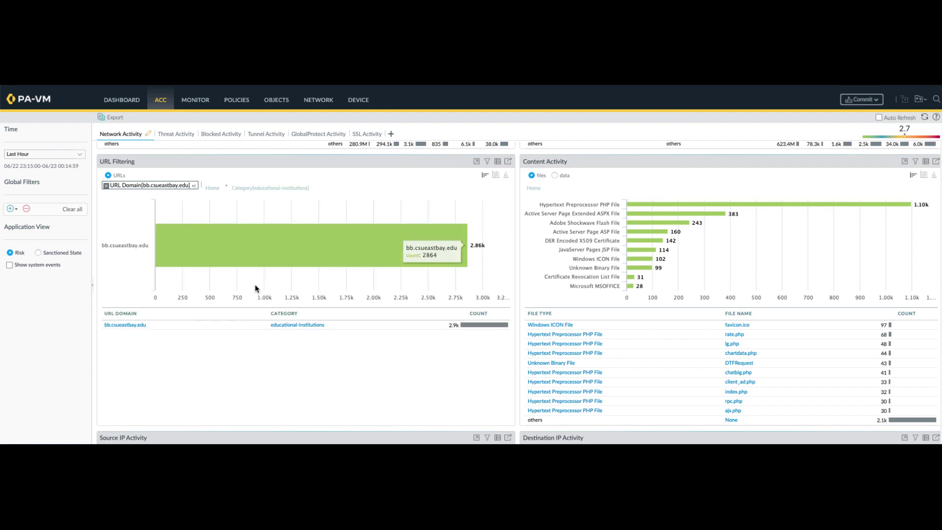
left_click(253, 248)
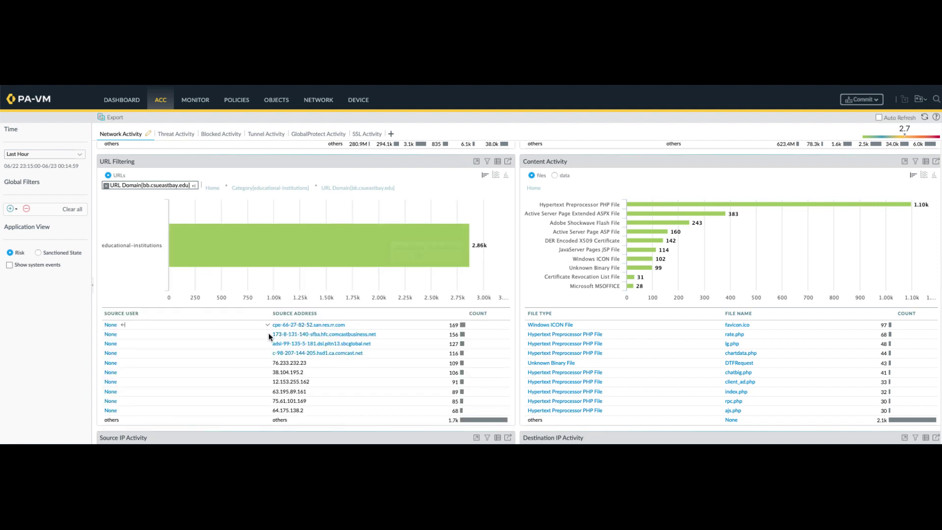
left_click(212, 188)
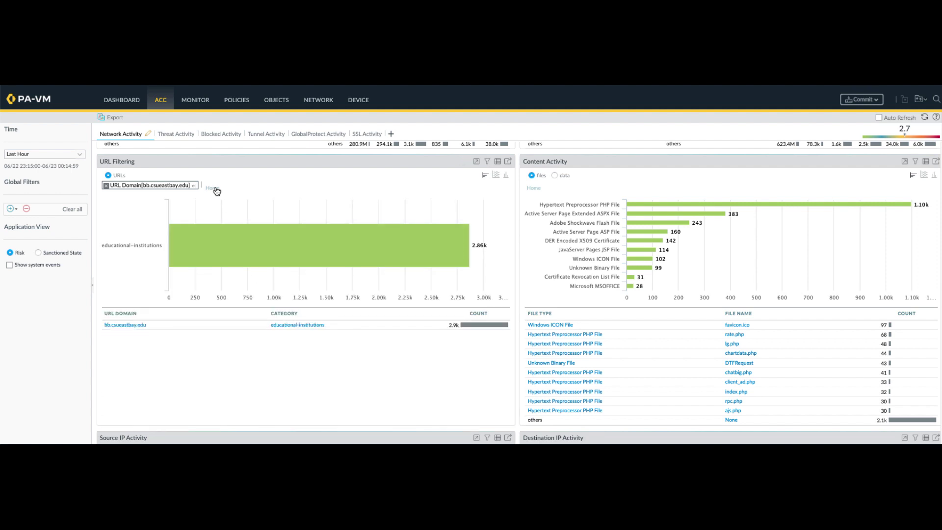
left_click(106, 186)
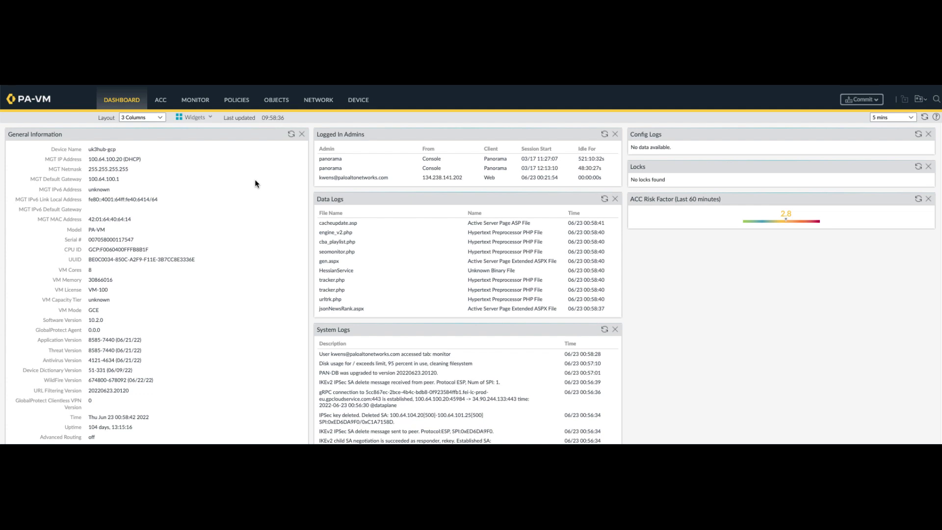
Open the predefined Blocked Sites report under URL Filtering Reports and select another June 2022 date for it.
left_click(200, 100)
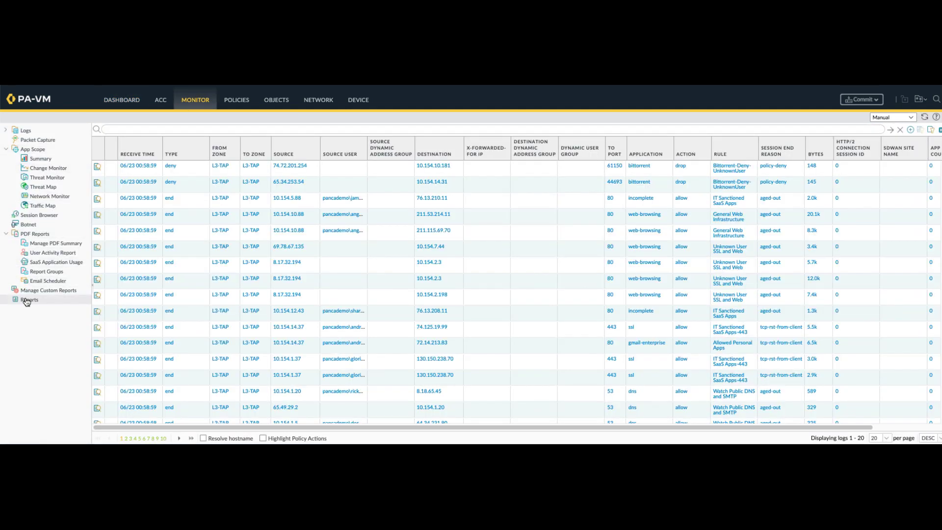
left_click(27, 300)
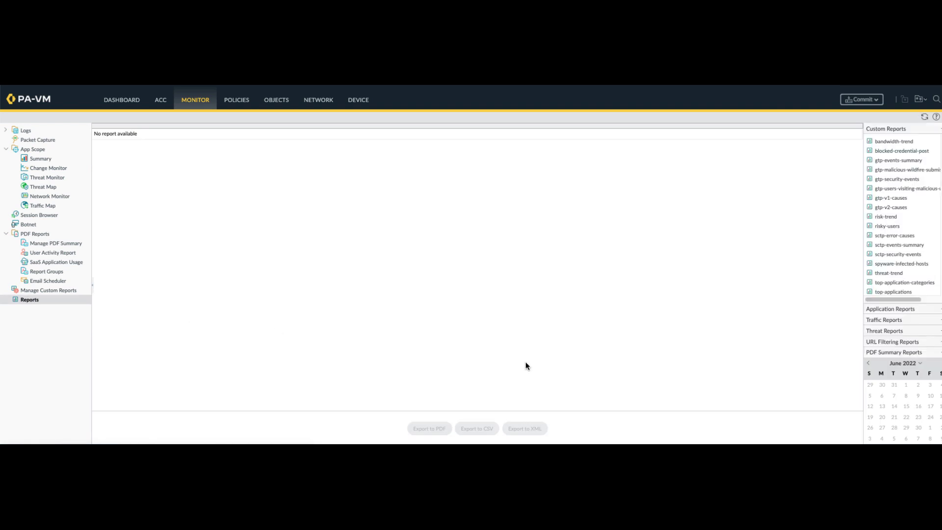
left_click(888, 342)
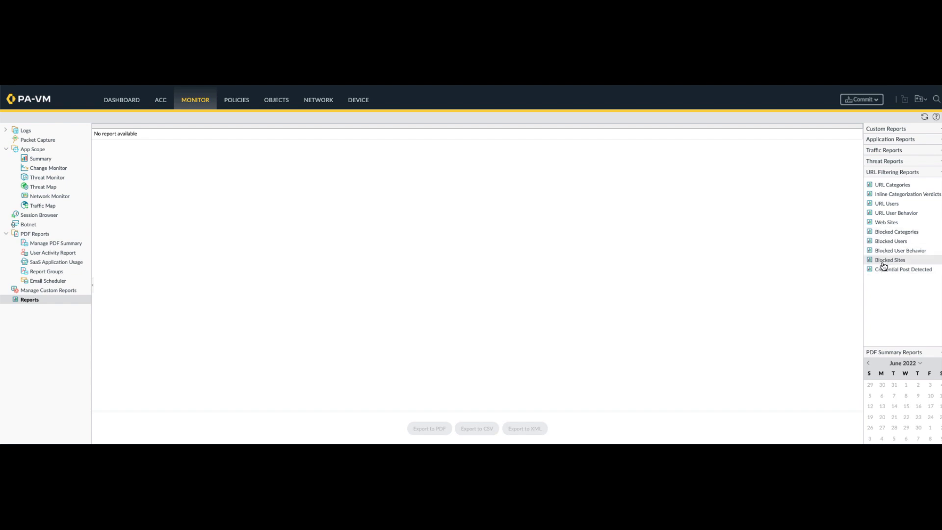
left_click(885, 264)
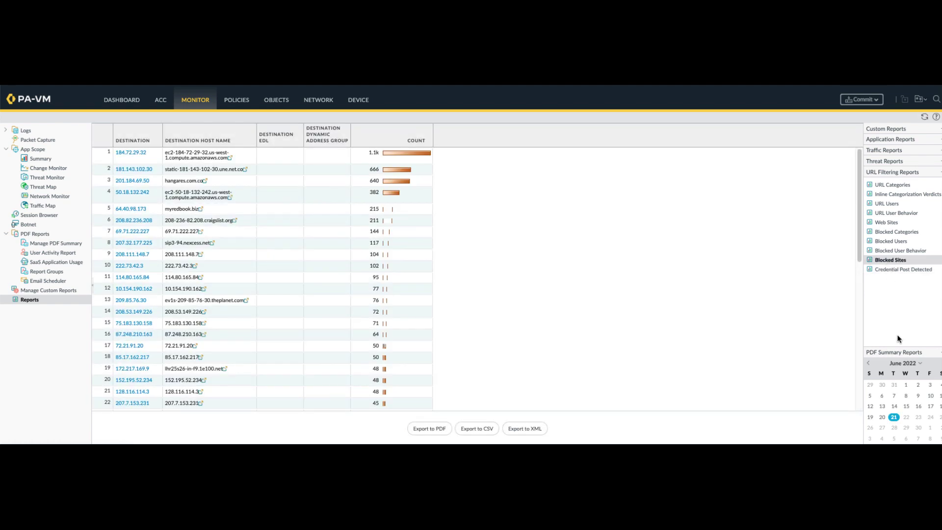
left_click(886, 409)
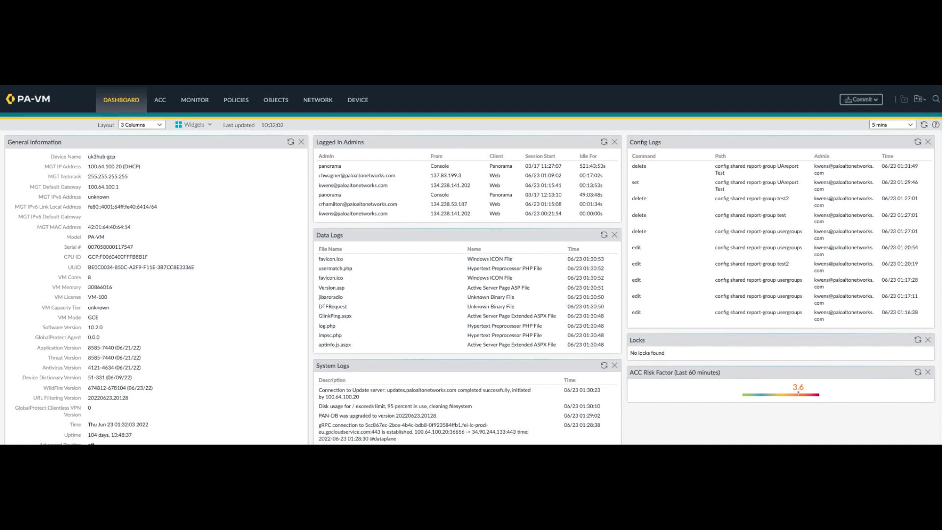
Add a new User Activity Report under PDF Reports in the Monitor section and name it UAreport.
left_click(195, 99)
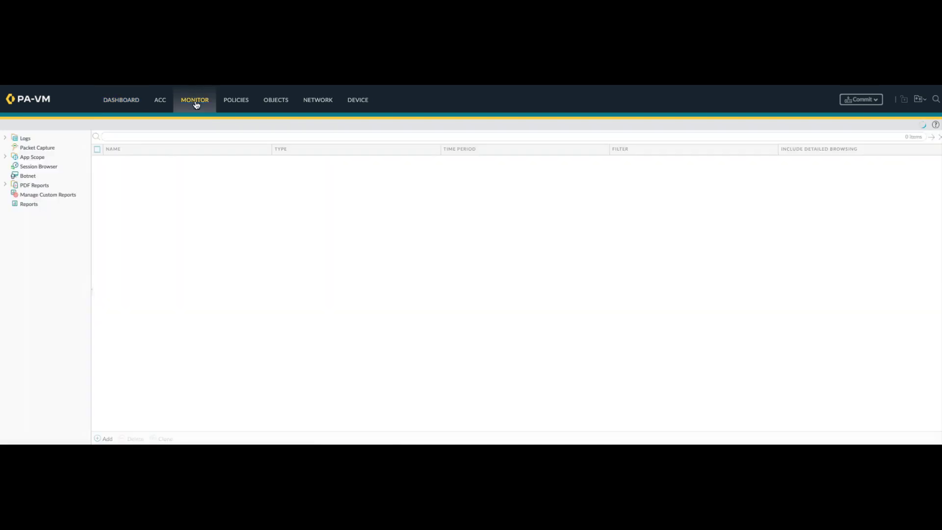
left_click(6, 185)
left_click(33, 205)
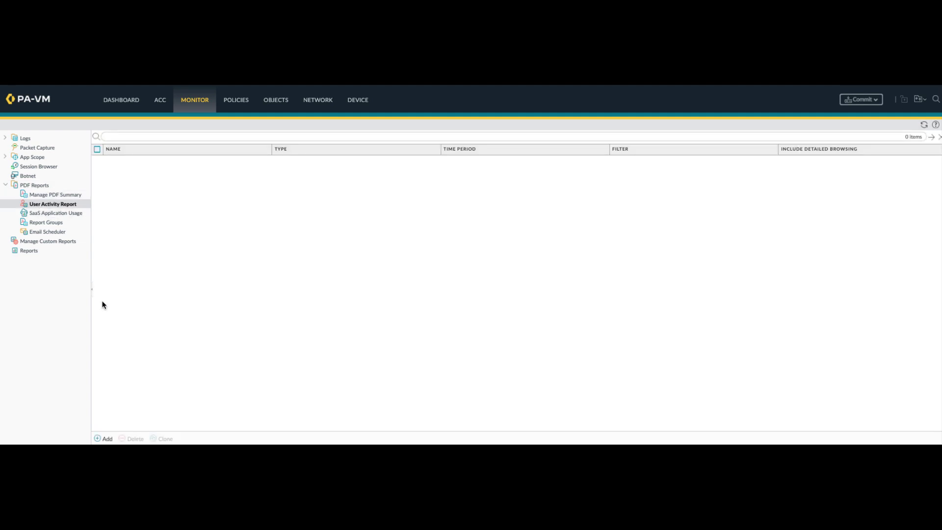
left_click(104, 438)
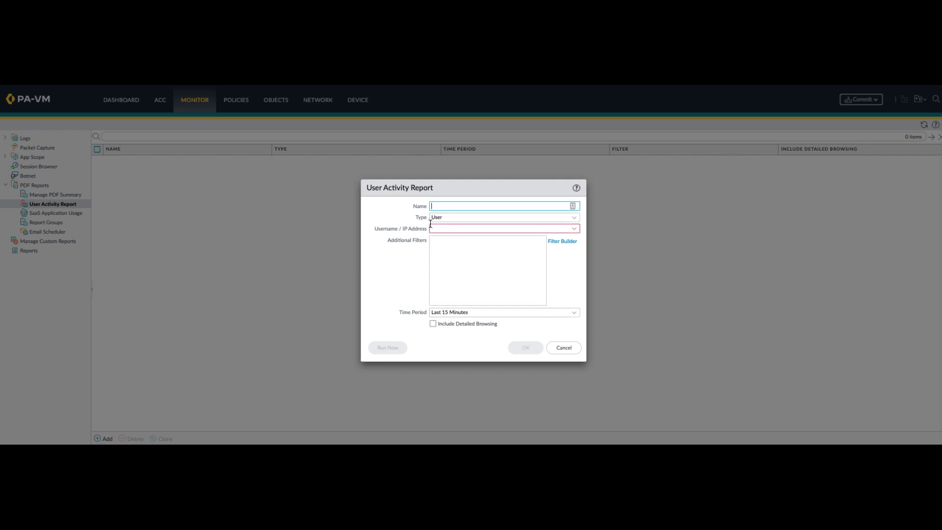
type("UAreport")
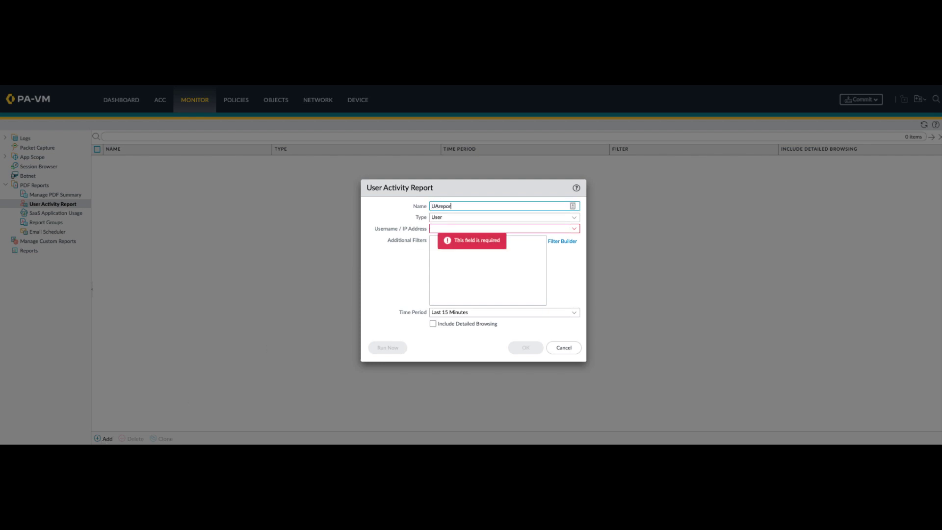
Keep the report type as User and fill in the username of the employee to report on.
left_click(575, 219)
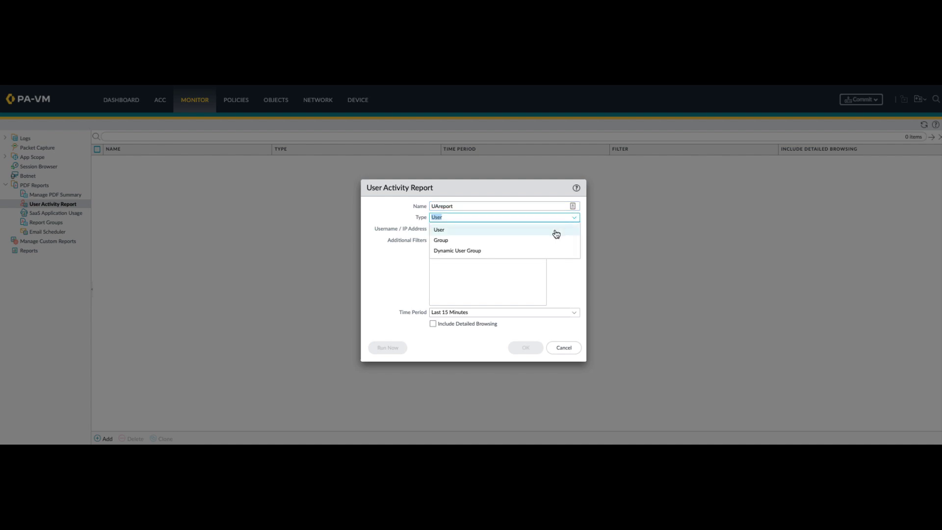
left_click(502, 230)
left_click(501, 229)
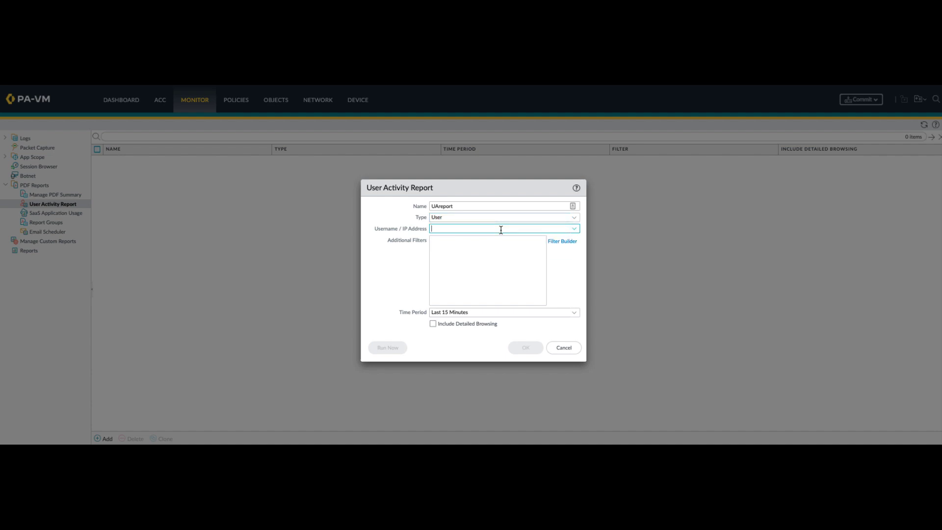
type("user")
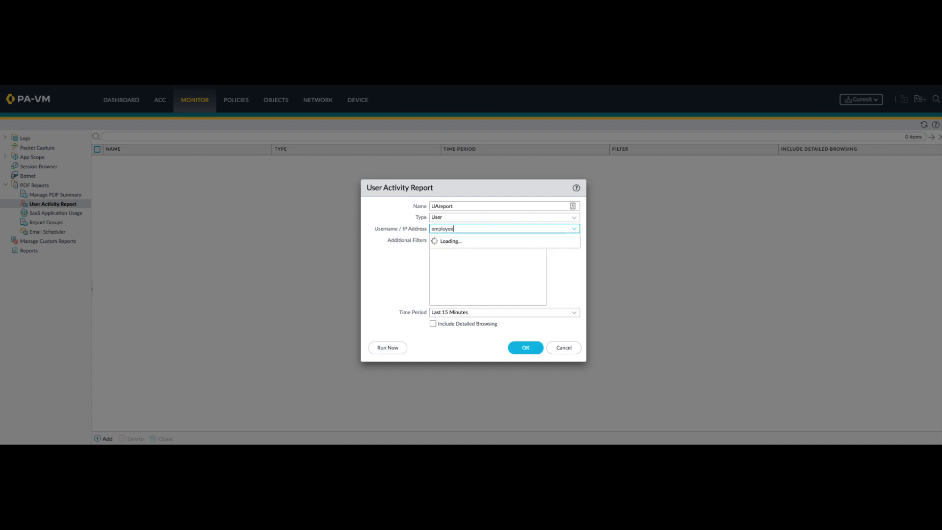
left_click(491, 243)
Set the report's time period to Last 7 Days and include detailed browsing.
left_click(500, 315)
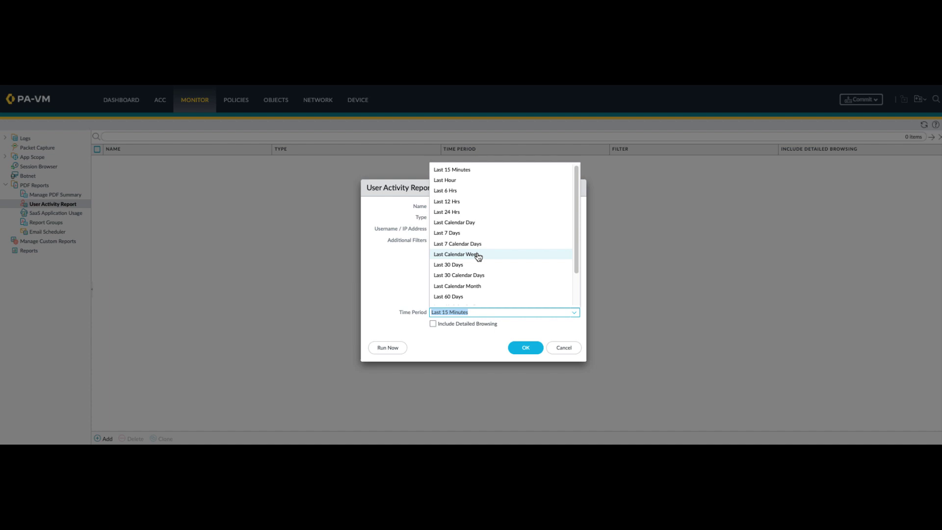
left_click(448, 233)
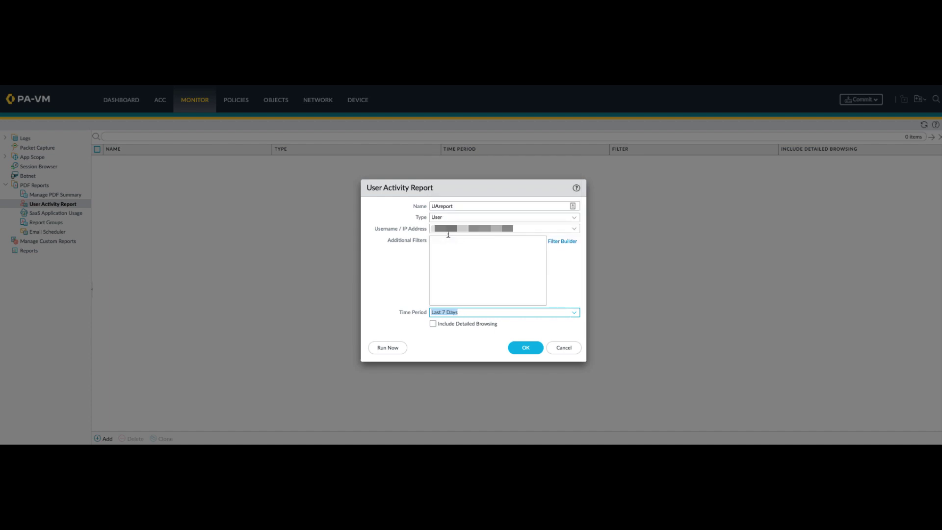
left_click(432, 325)
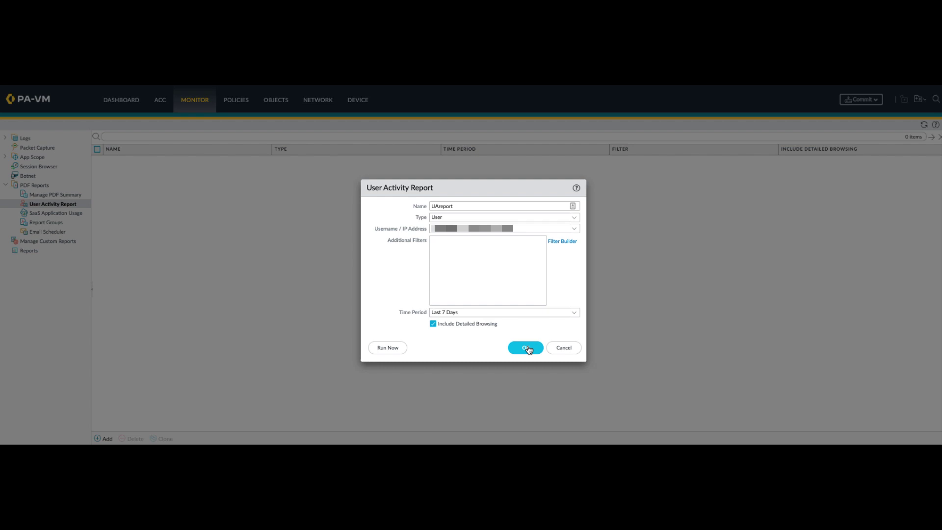
Run the user activity report and open its downloaded PDF, and save the report definition.
left_click(389, 349)
left_click(390, 348)
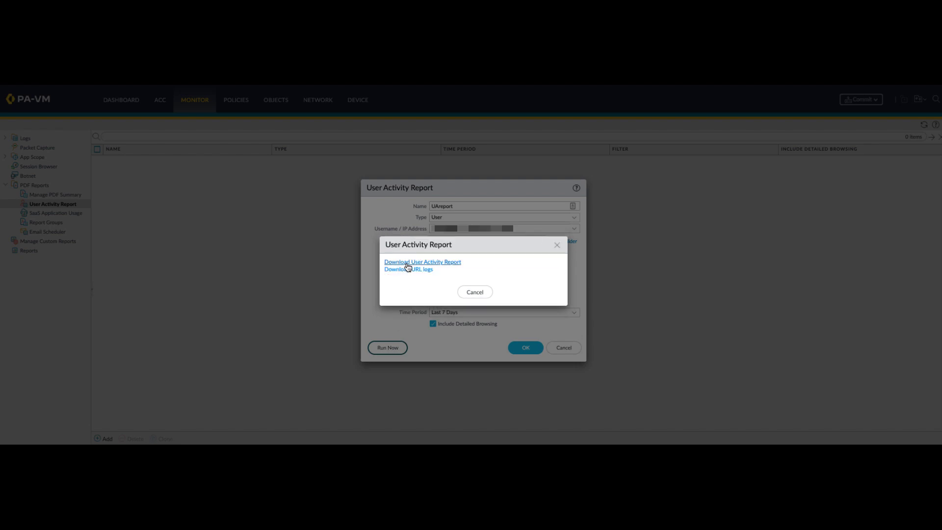
left_click(445, 262)
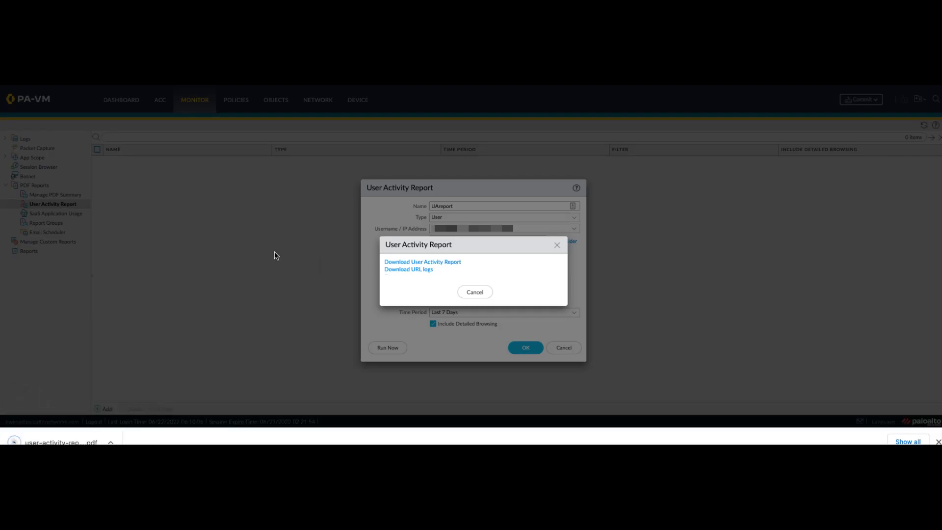
left_click(63, 443)
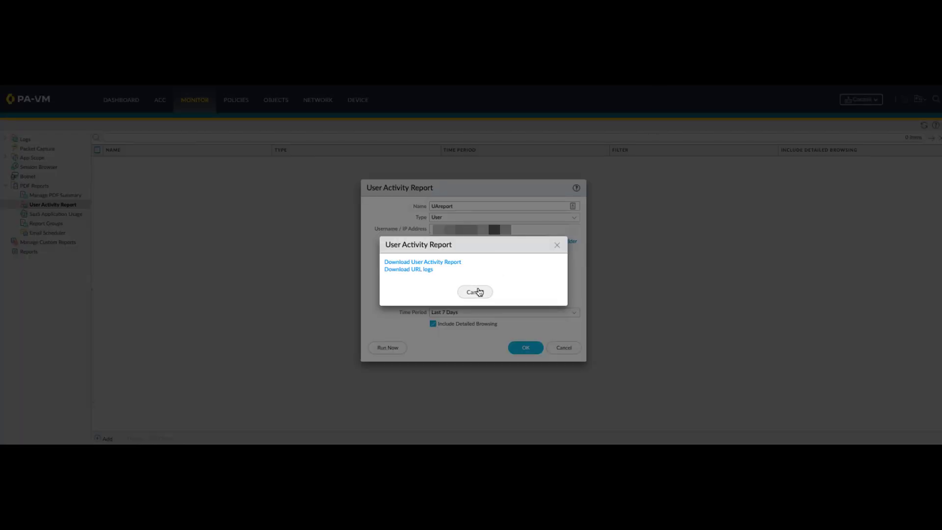
left_click(559, 245)
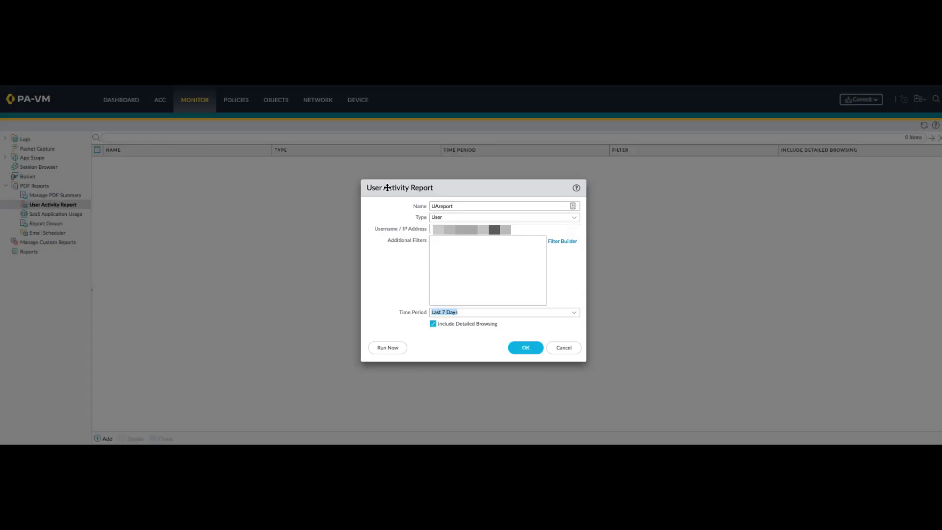
left_click(516, 349)
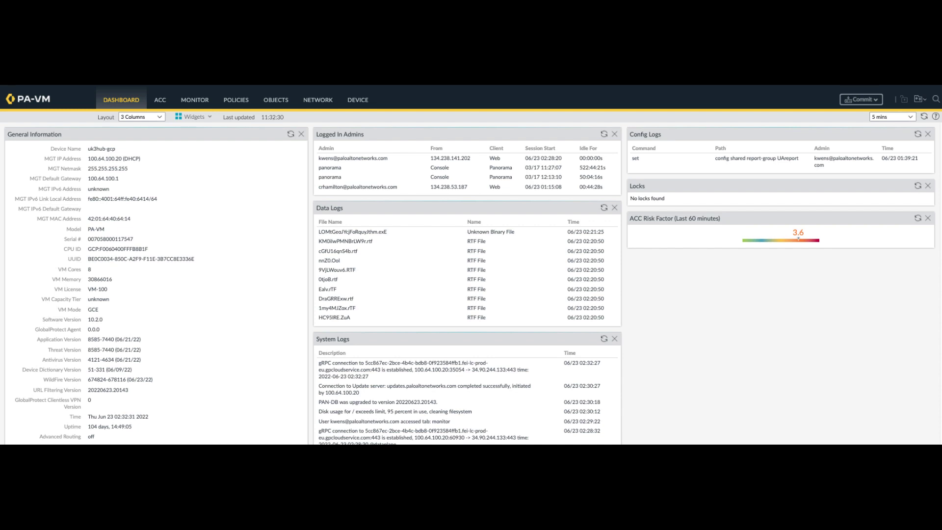
Add a new custom report under Manage Custom Reports in the Monitor section and name it URL Filtering report.
left_click(194, 98)
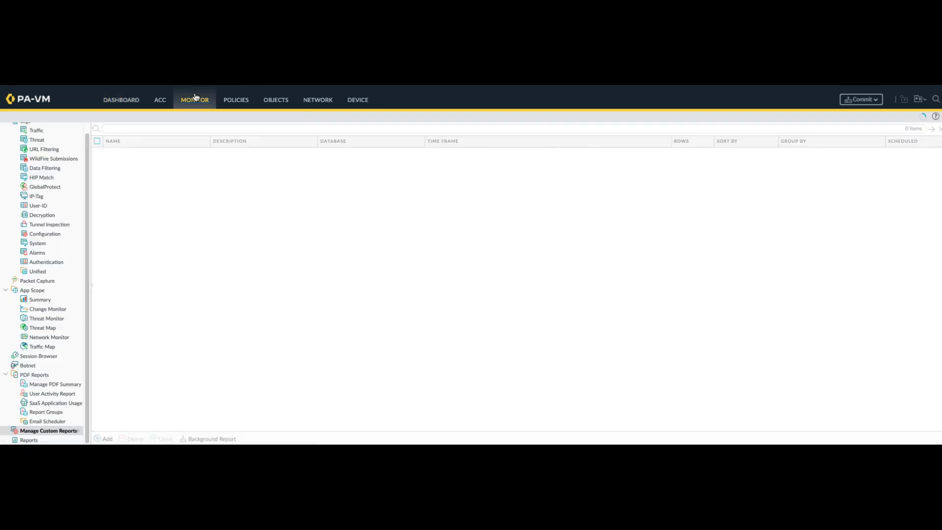
left_click(37, 432)
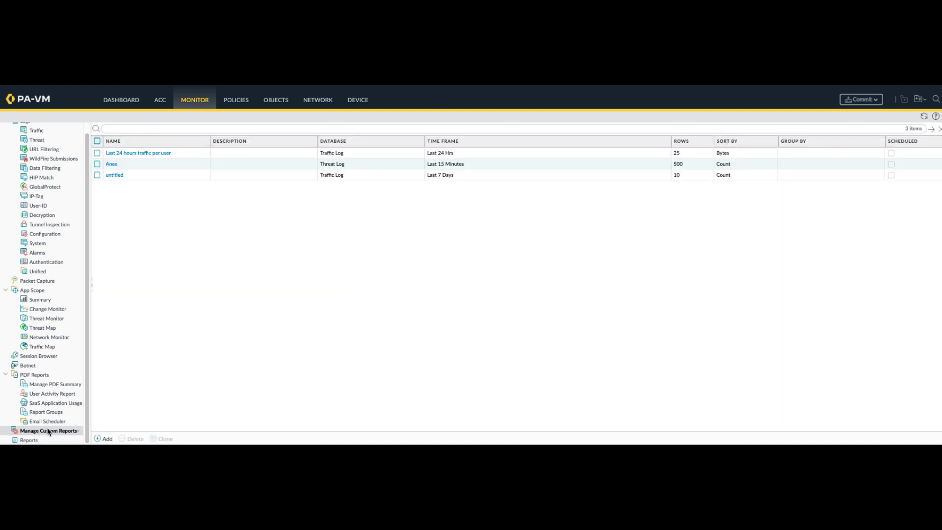
left_click(105, 439)
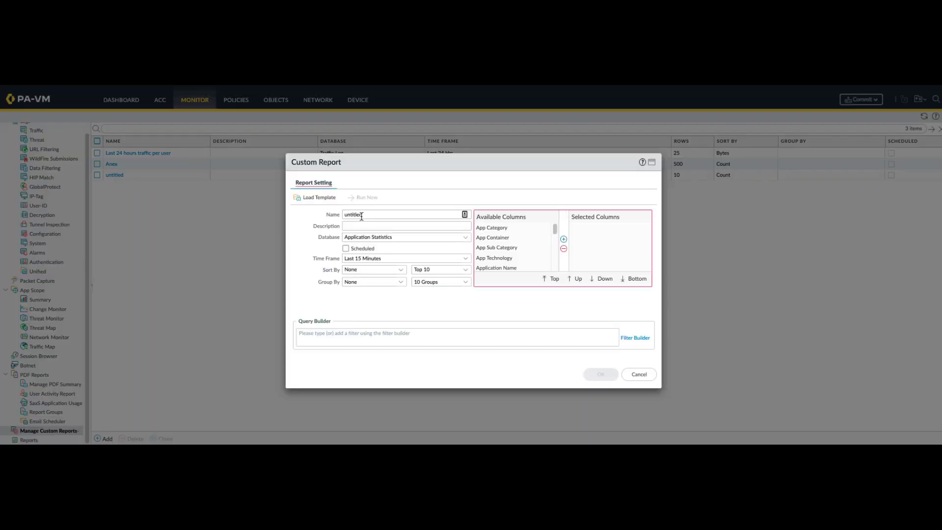
double_click(364, 215)
type("URL FIltering report")
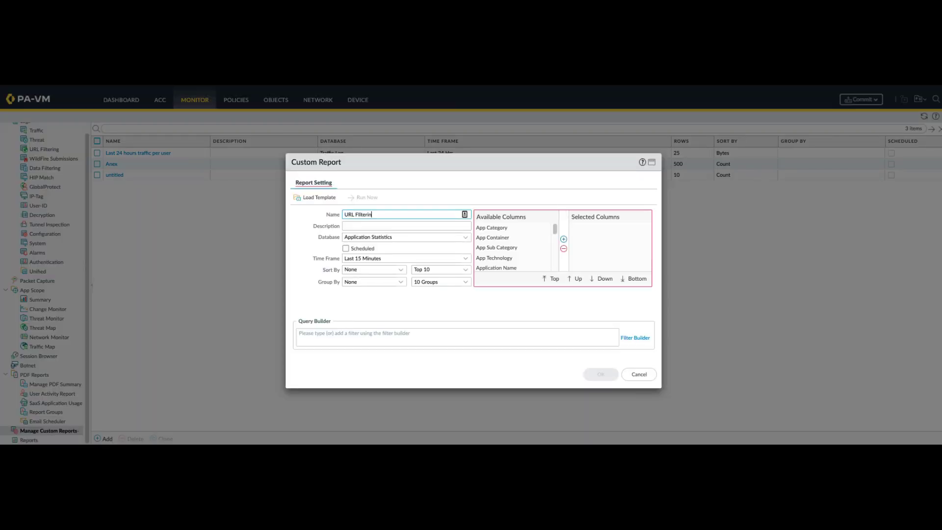
Configure the custom report with the URL Log database, the Last 24 Hrs time frame, sorting by Count and grouping by Action.
left_click(412, 237)
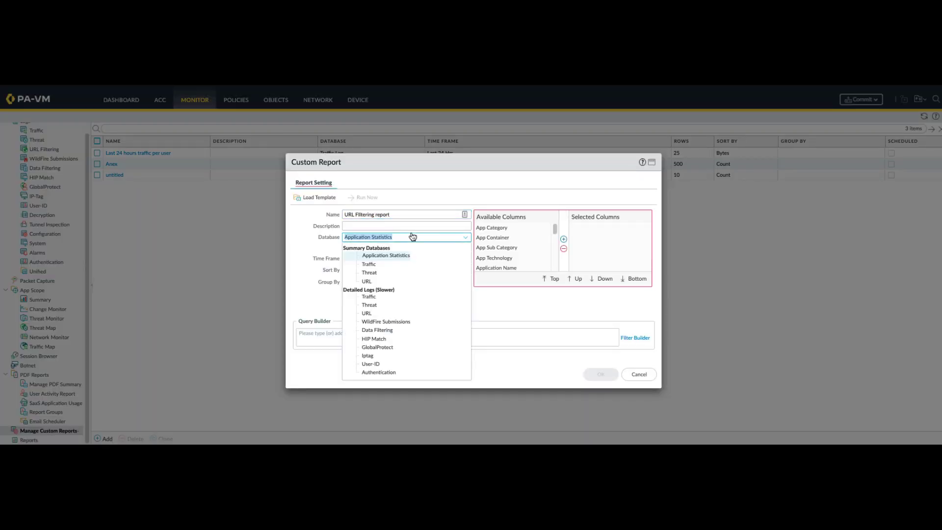
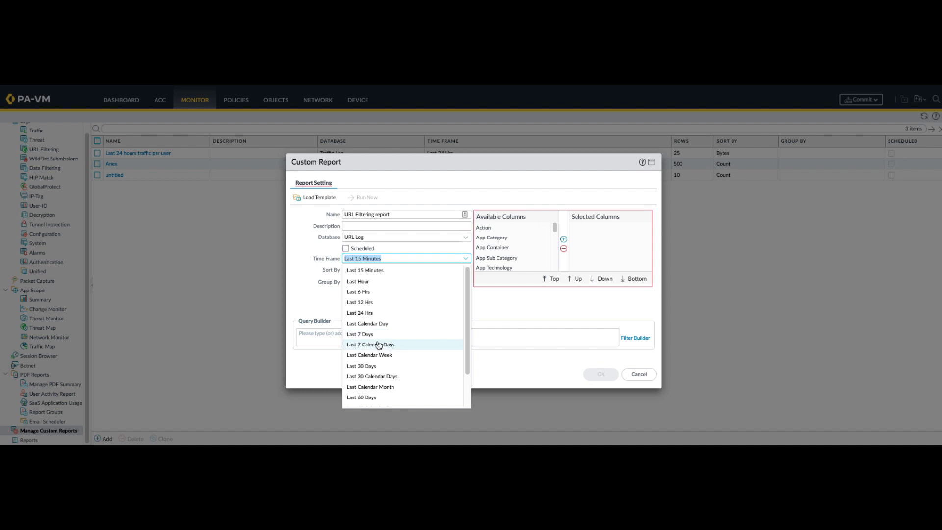
left_click(368, 316)
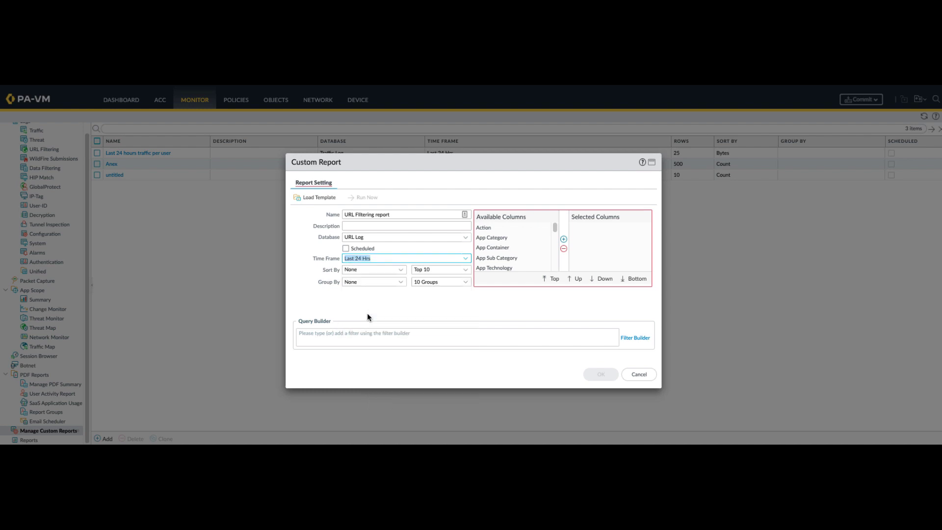
left_click(376, 271)
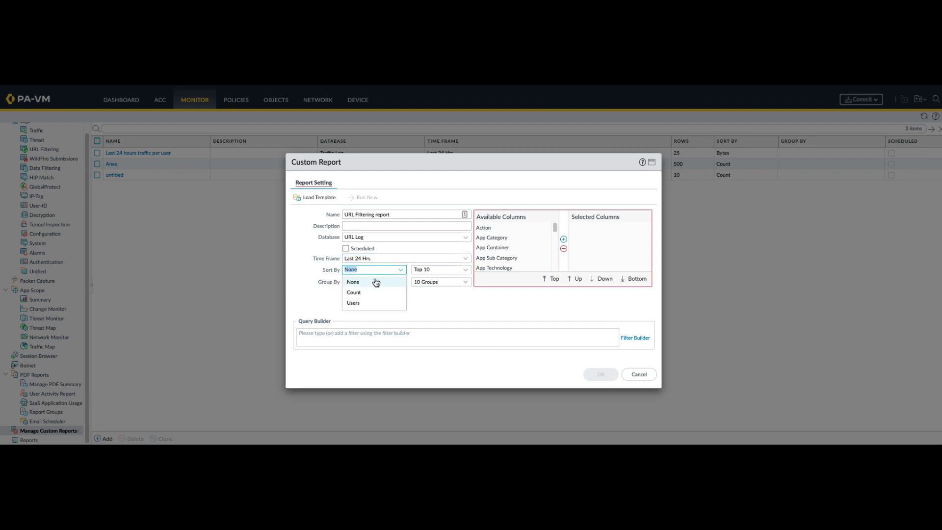
left_click(372, 292)
left_click(376, 282)
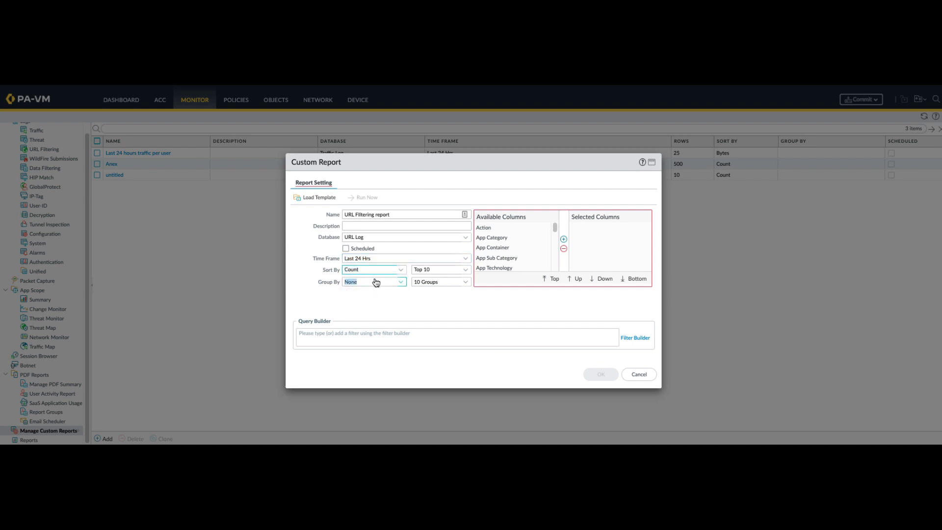
left_click(373, 305)
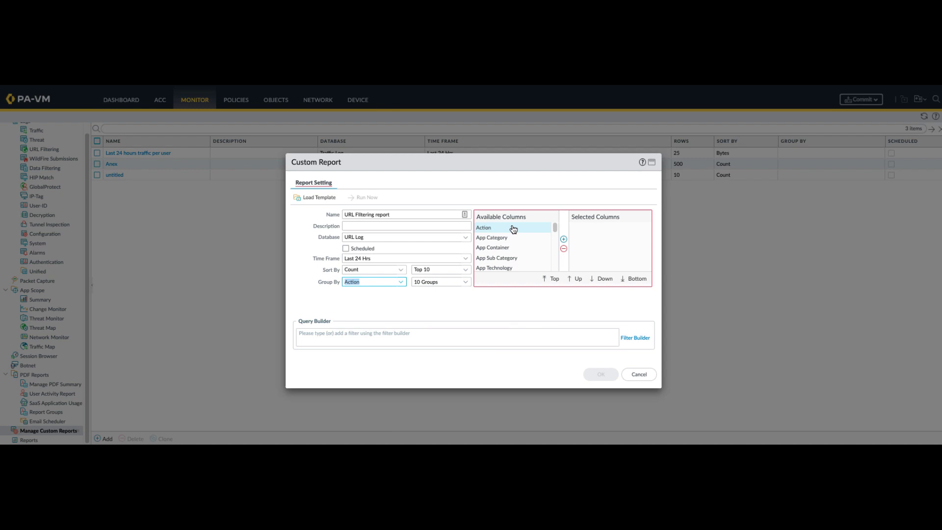
Add the Action, Count and Category columns to the custom report's selected columns.
double_click(513, 229)
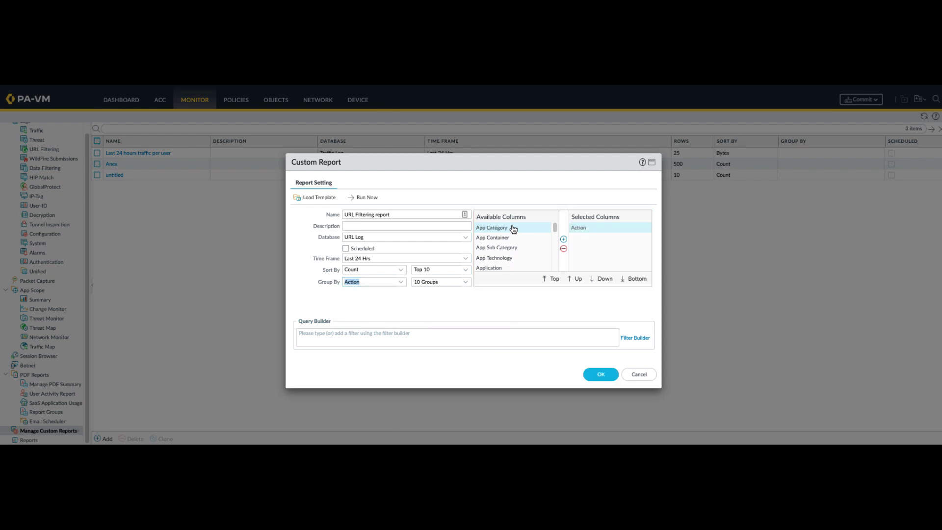
scroll(555, 262, "down", 2)
scroll(556, 264, "down", 2)
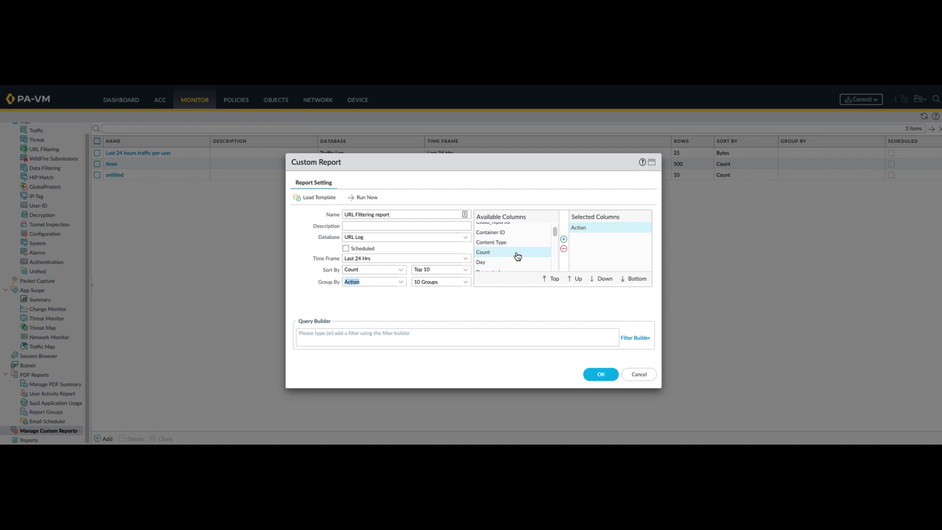
double_click(515, 254)
scroll(554, 225, "up", 3)
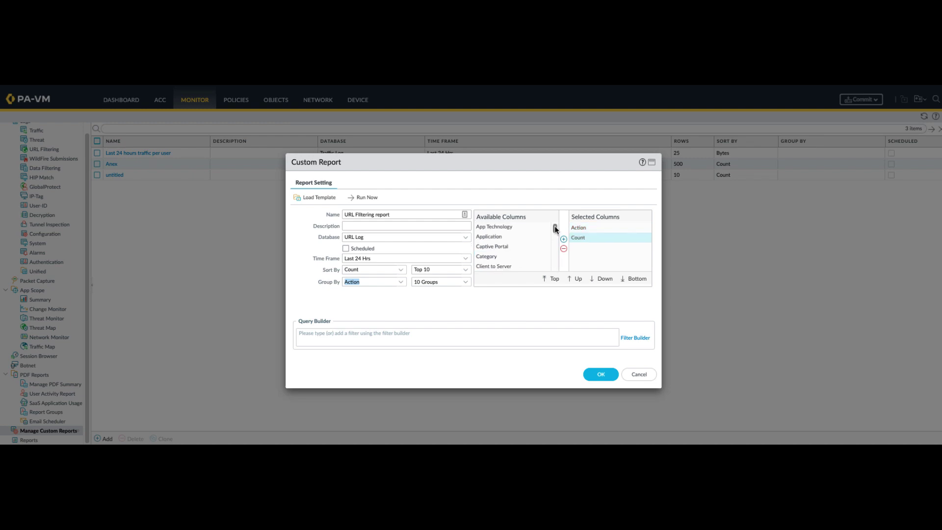
double_click(493, 257)
Add the Destination Country, Source User and URL columns to the custom report's selected columns.
scroll(555, 262, "down", 3)
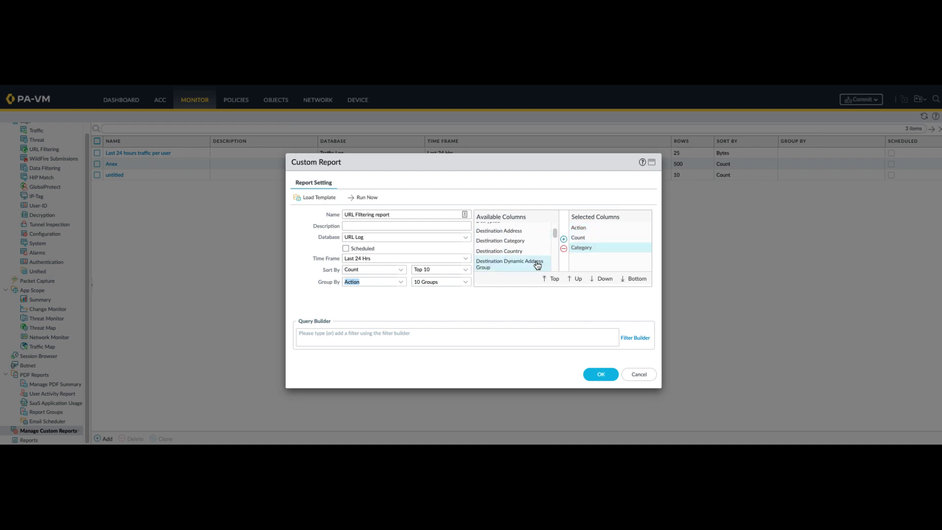
double_click(519, 251)
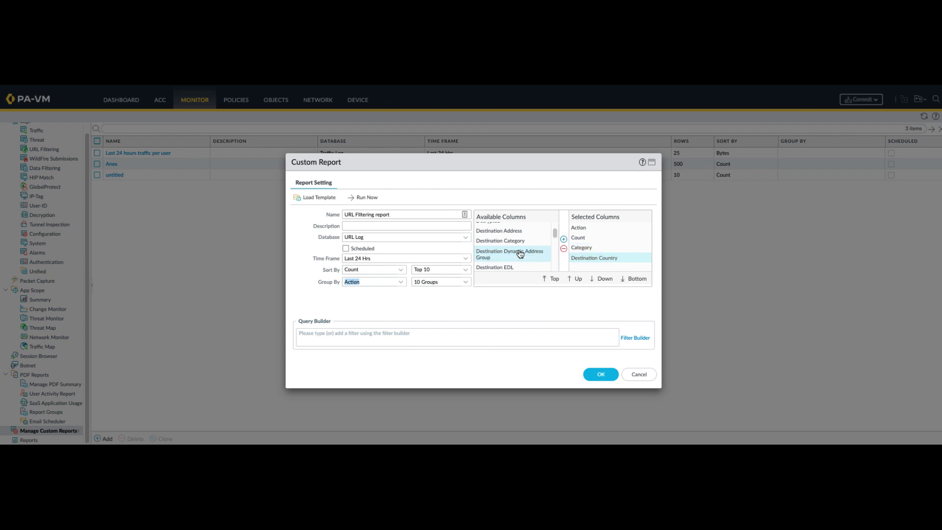
scroll(554, 262, "down", 5)
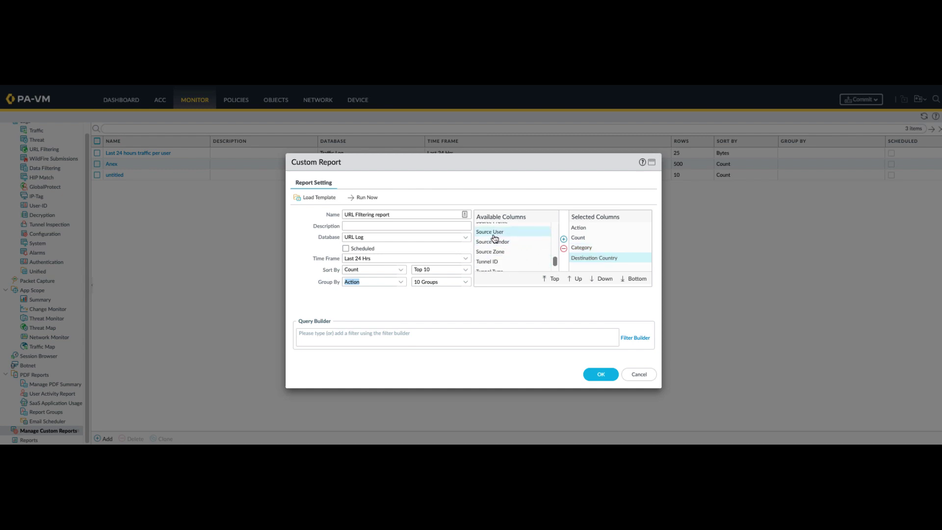
double_click(493, 233)
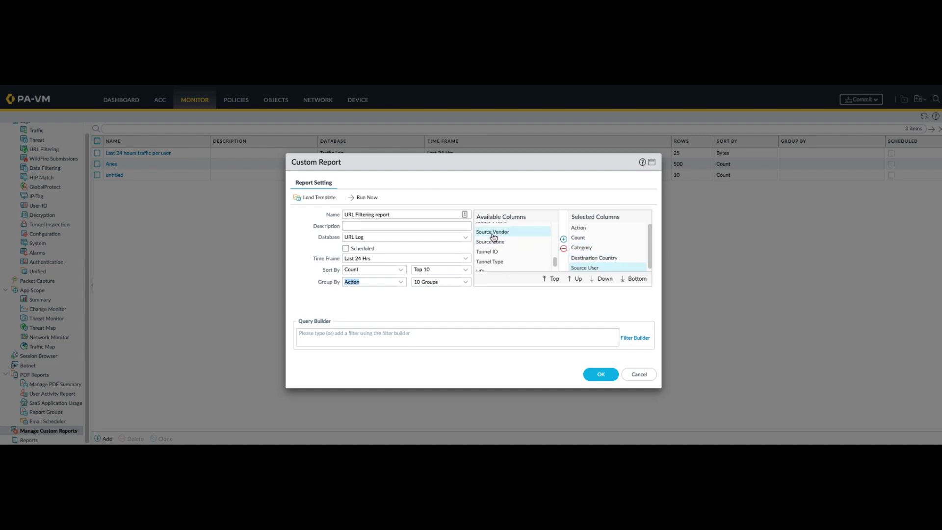
scroll(553, 263, "down", 2)
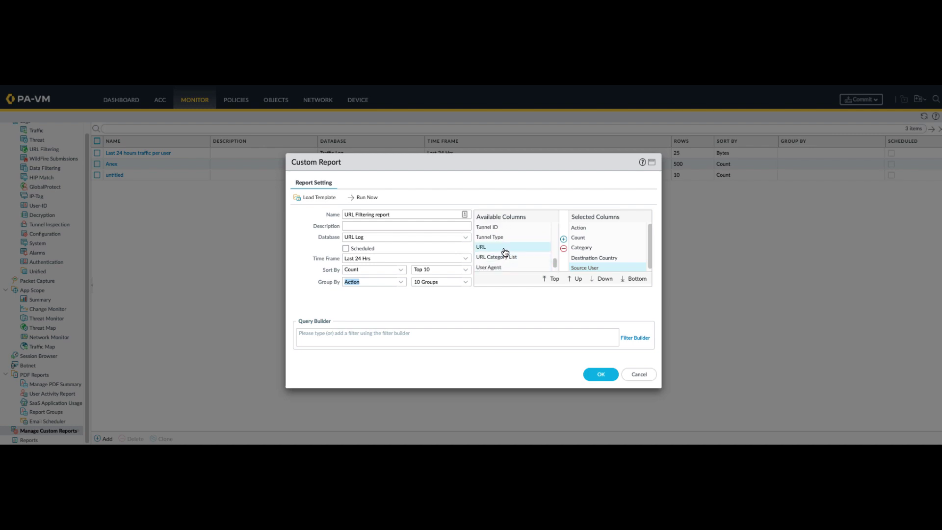
double_click(505, 250)
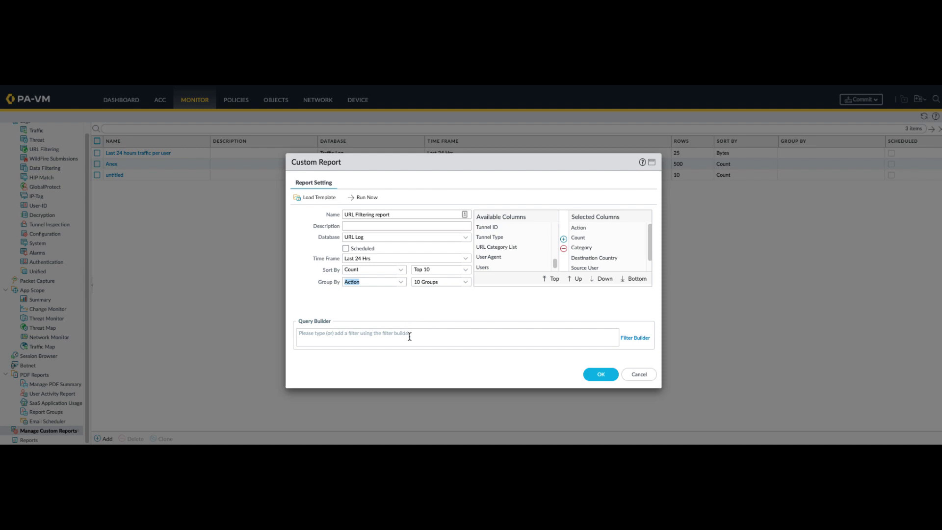
Examine the log filter builder for the custom report's query and close it without adding a filter.
left_click(635, 340)
left_click(636, 339)
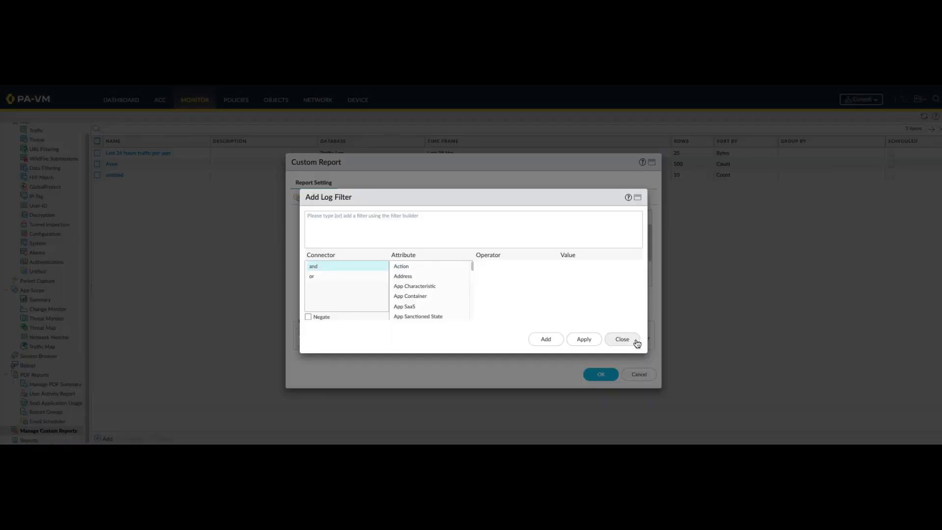
left_click(337, 224)
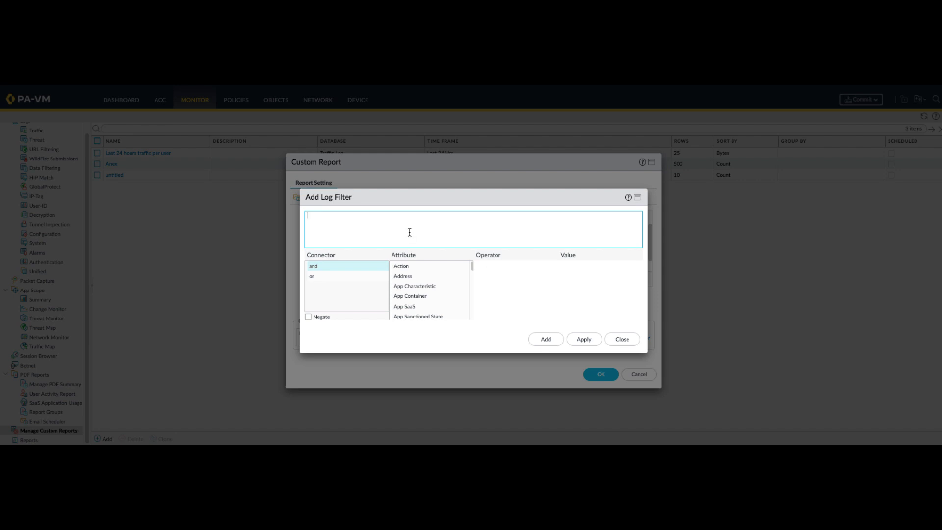
left_click(616, 338)
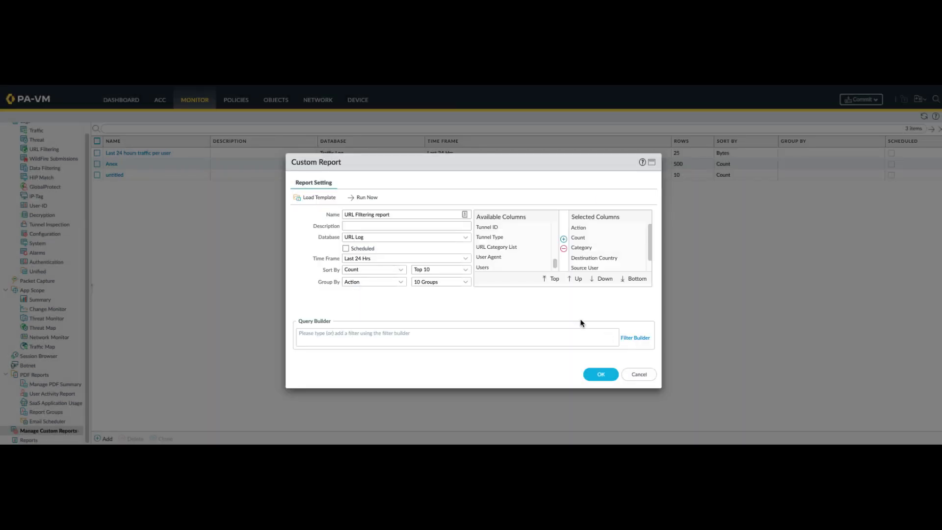
Run the URL Filtering report immediately, close its results, and save the custom report.
left_click(359, 198)
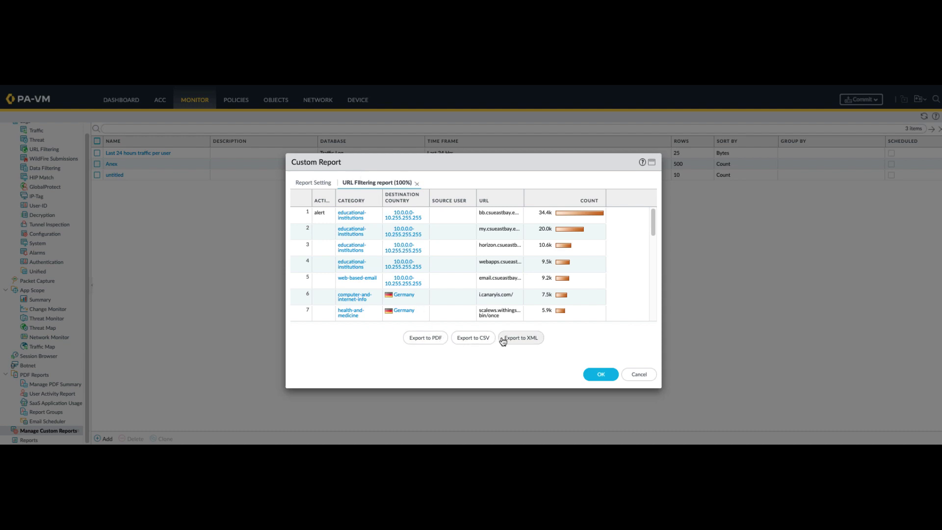
left_click(417, 184)
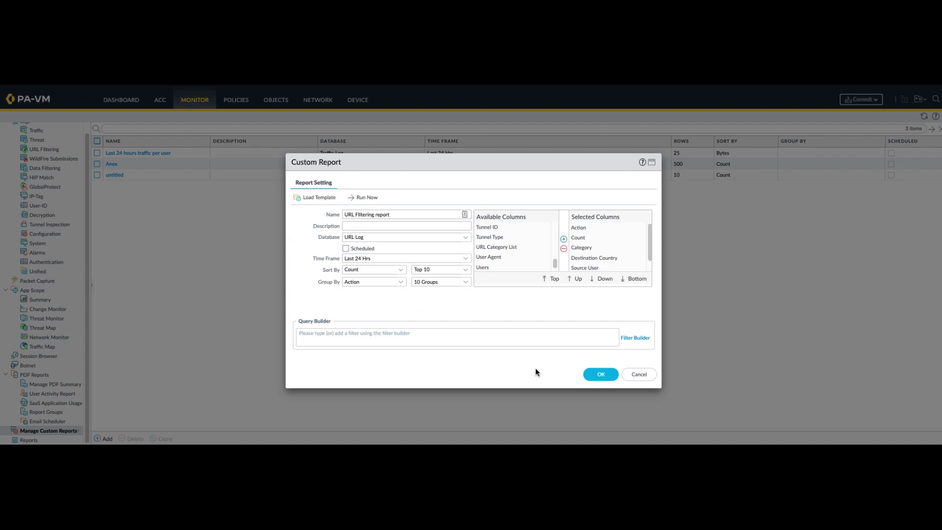
left_click(597, 376)
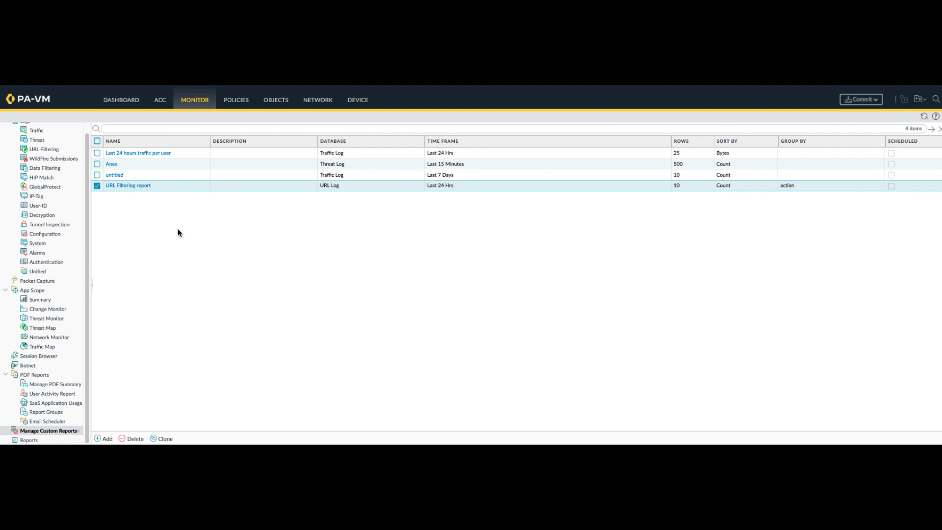
Reopen the saved URL Filtering report, enable it as Scheduled, and save the change.
left_click(129, 186)
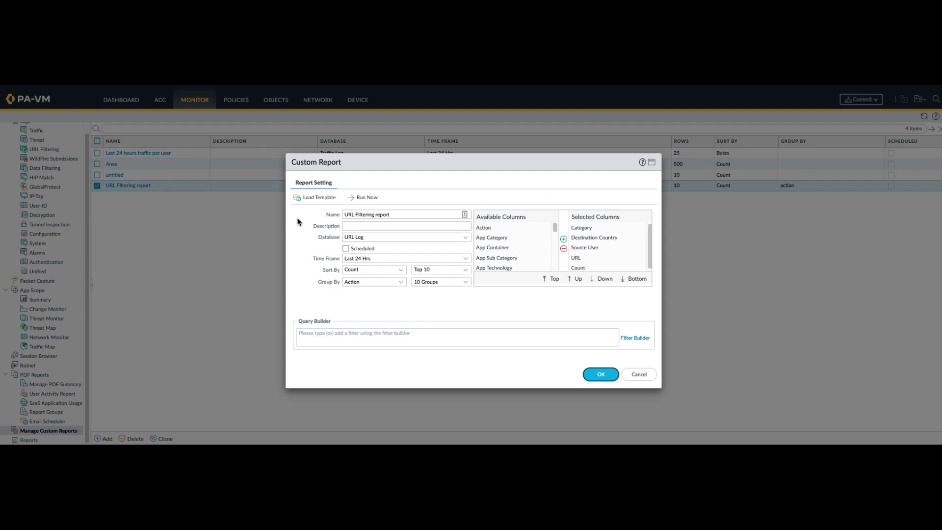
left_click(346, 248)
left_click(593, 376)
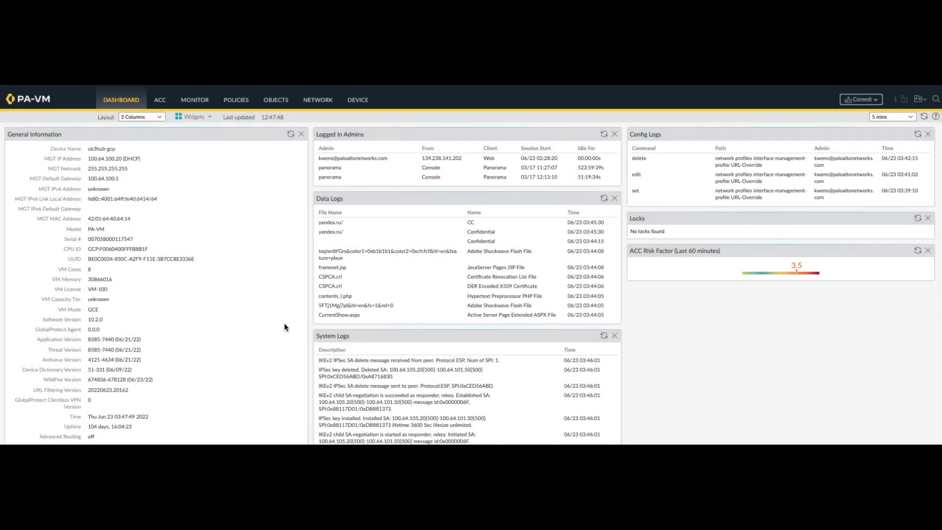
Examine the URL Filtering and Category Match Block Page among the device's response pages, selecting its Predefined version.
left_click(357, 100)
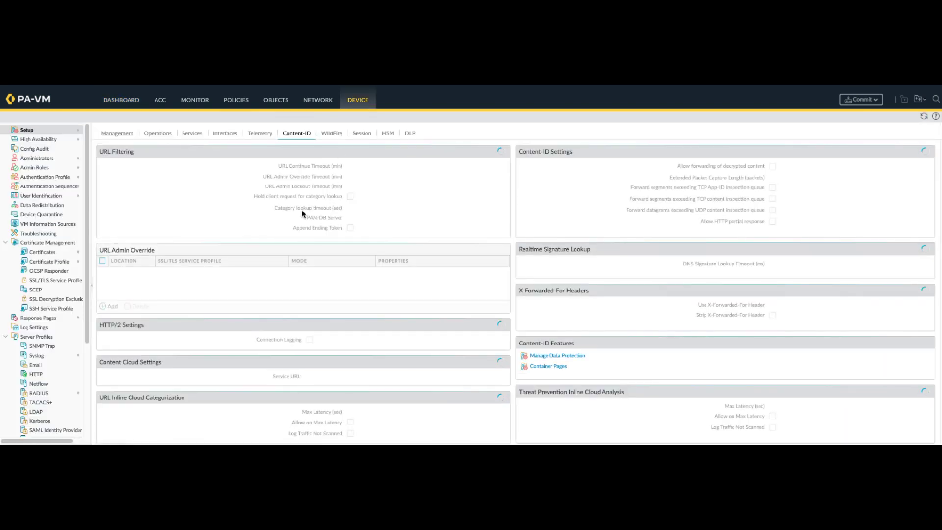
left_click(38, 319)
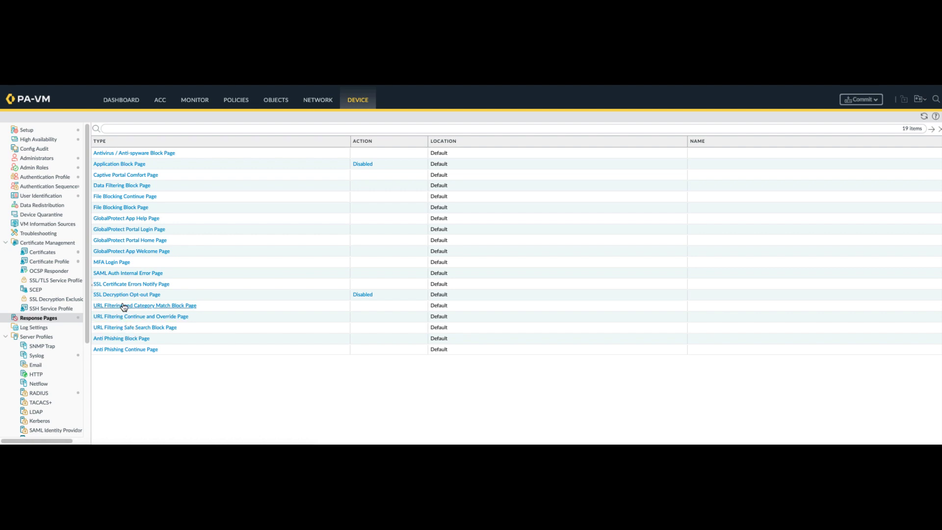
left_click(172, 306)
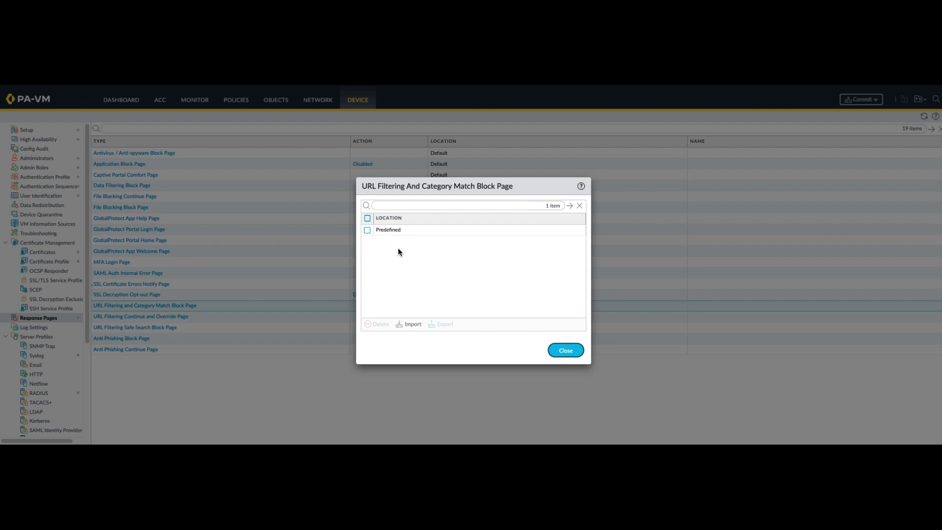
left_click(379, 231)
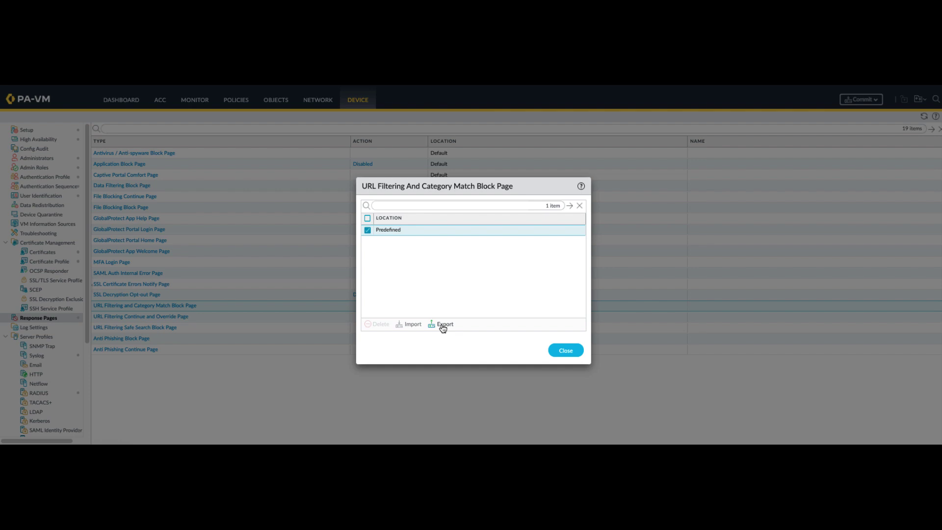
left_click(566, 350)
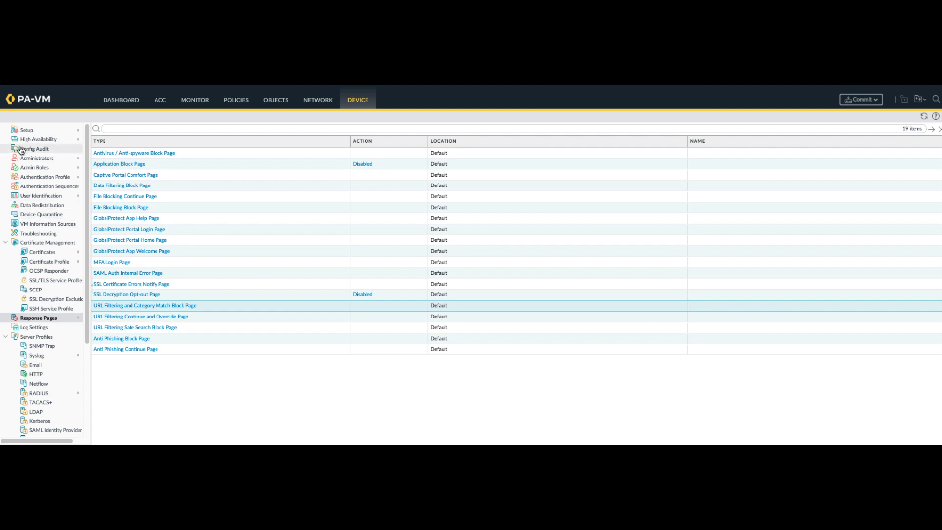
Examine the URL Admin Override options in the Content-ID setup, including the SSL/TLS service profile and the Redirect and Transparent modes.
left_click(27, 131)
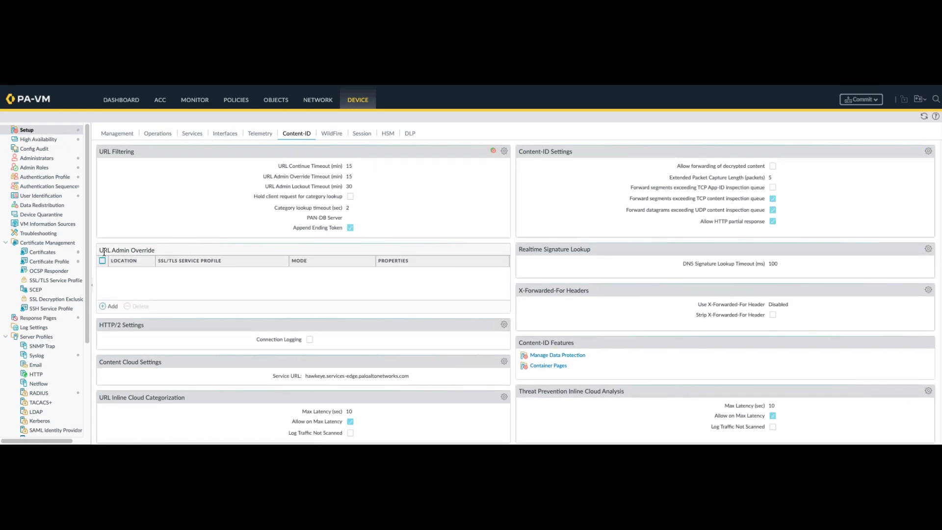
left_click(110, 306)
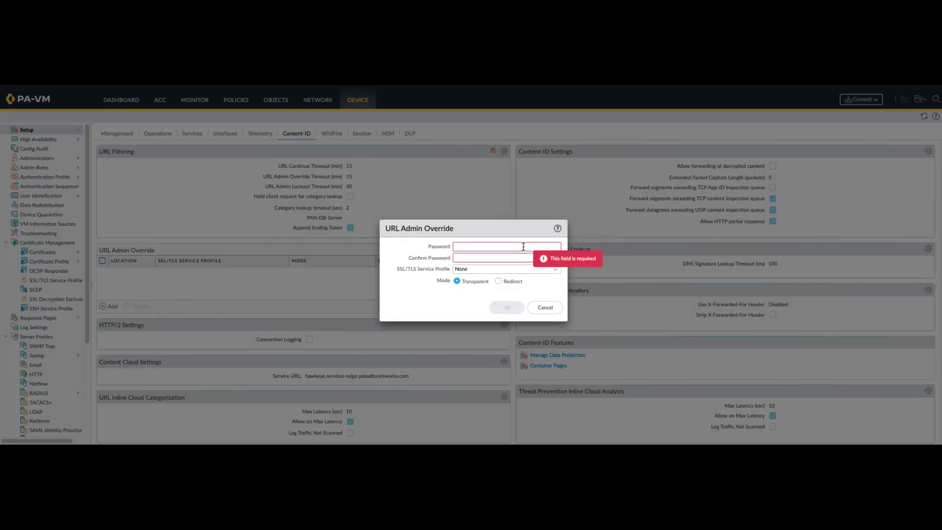
left_click(555, 274)
left_click(542, 271)
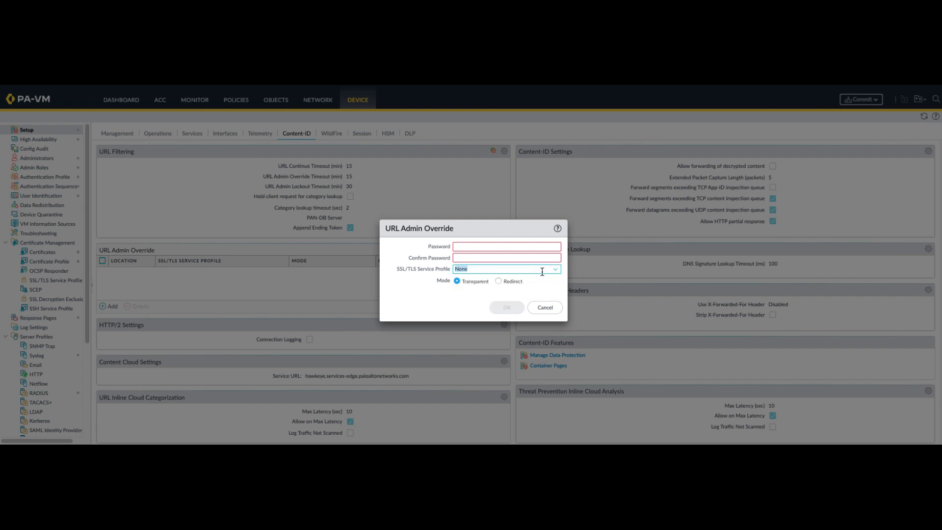
left_click(508, 282)
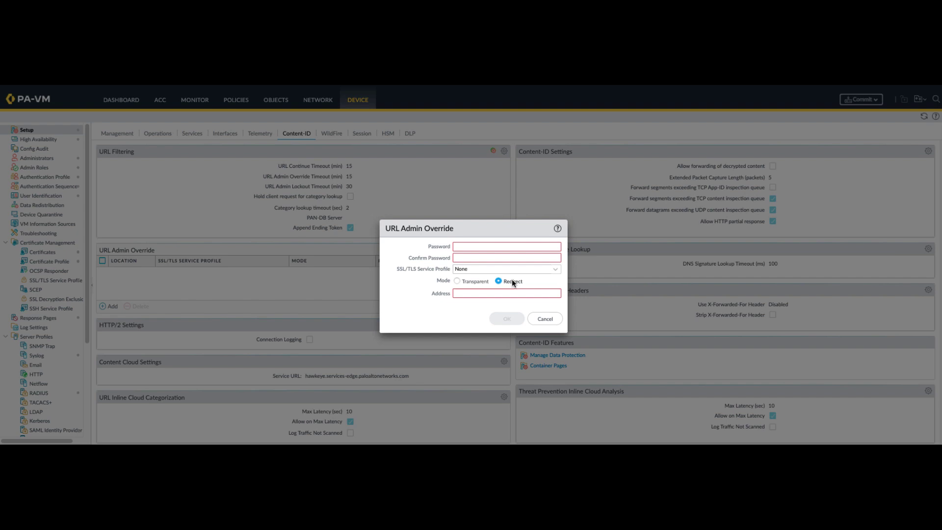
left_click(472, 279)
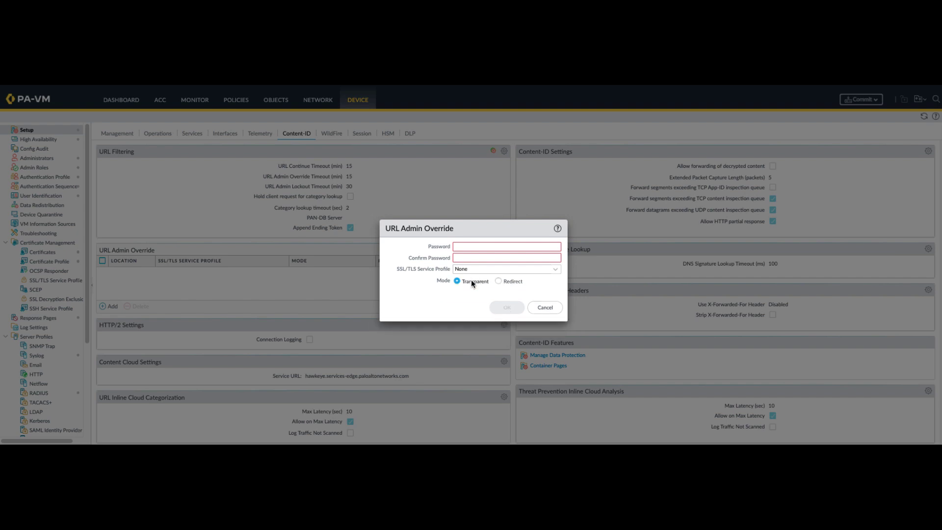
left_click(544, 309)
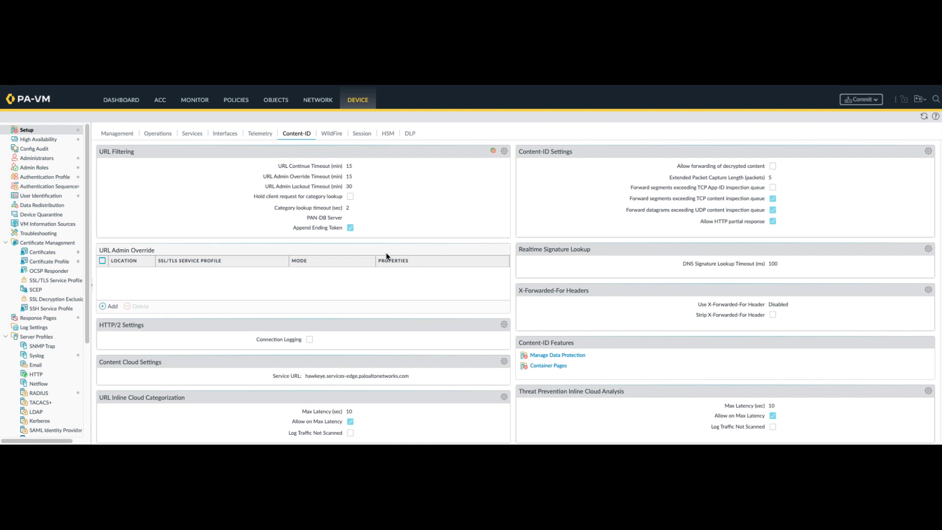
Try enabling Response Pages in a new interface management profile, discard the profile, and review the Ethernet interfaces.
left_click(316, 100)
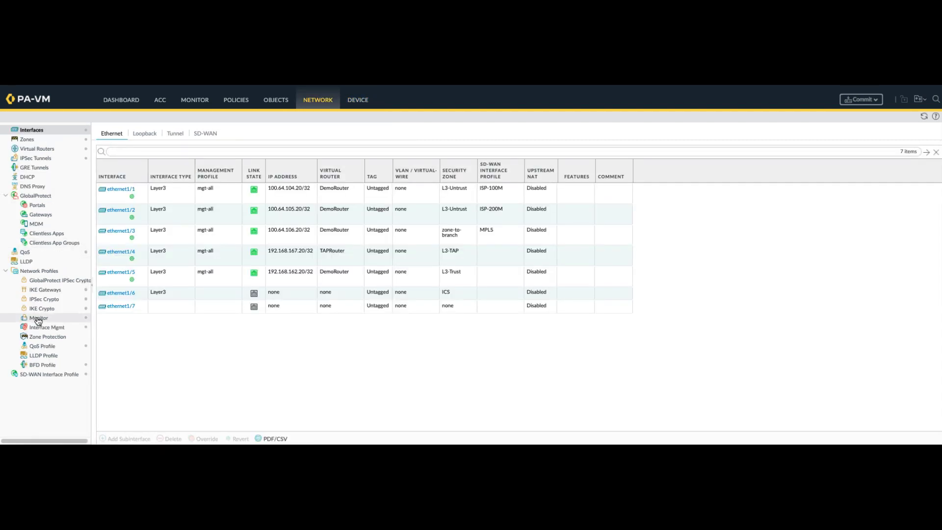
left_click(46, 328)
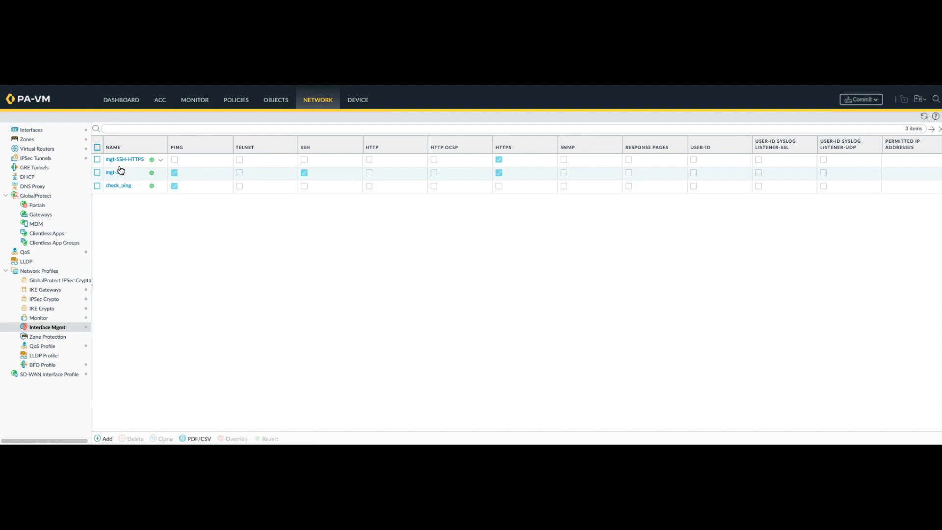
left_click(106, 437)
left_click(347, 286)
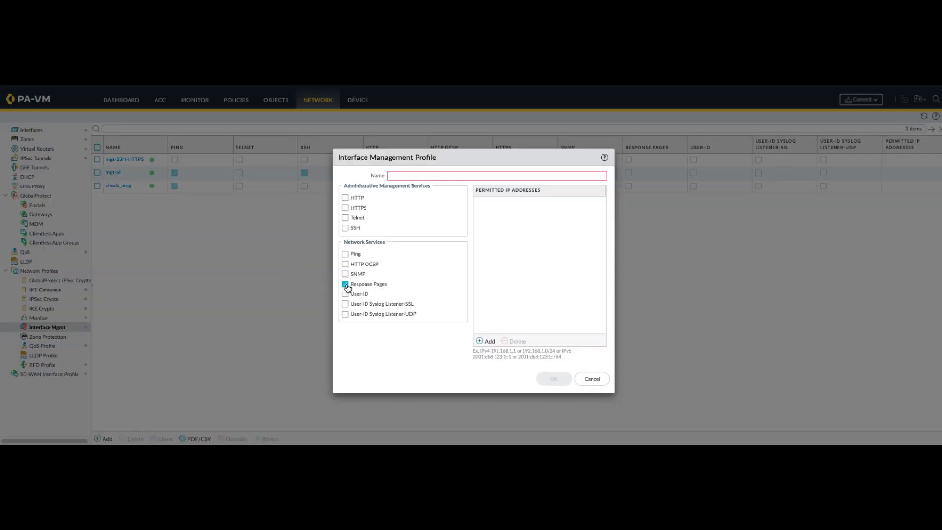
left_click(592, 379)
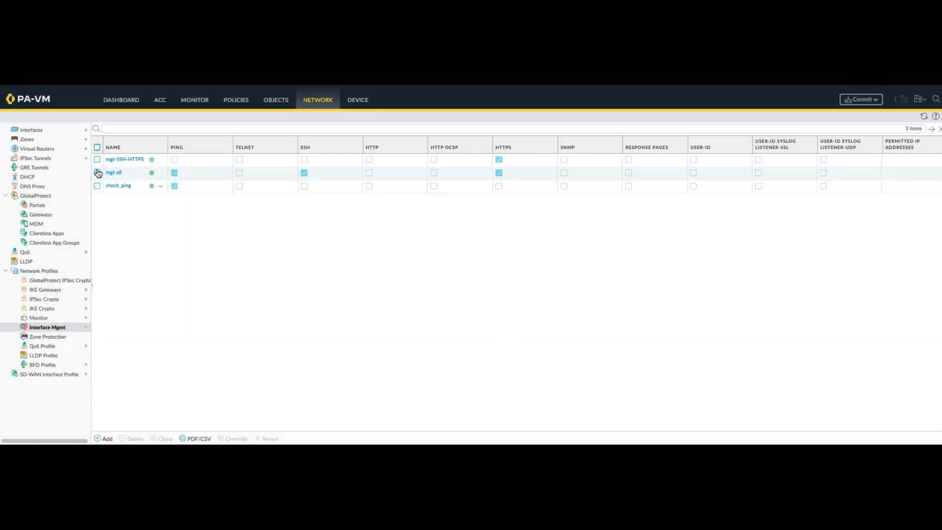
left_click(36, 130)
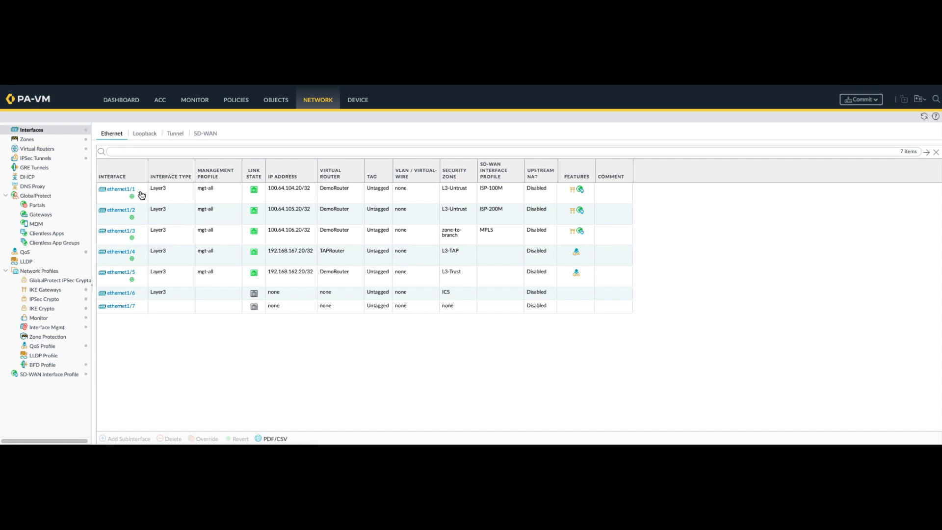
left_click(462, 274)
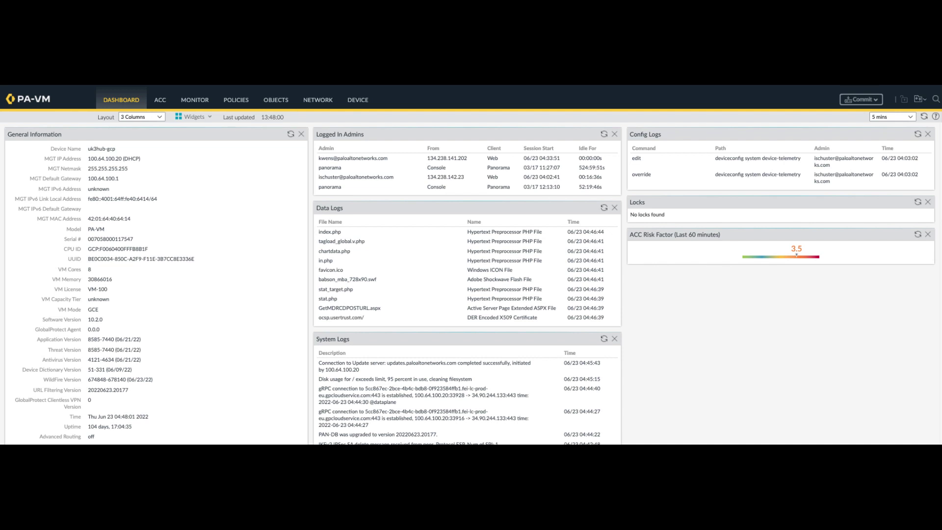
Clone the default URL Filtering security profile.
left_click(275, 100)
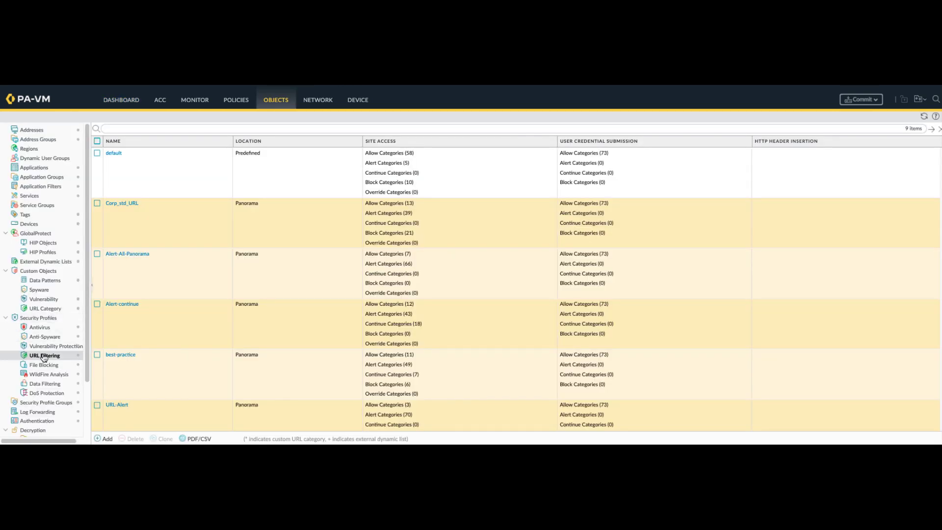
left_click(45, 355)
left_click(96, 153)
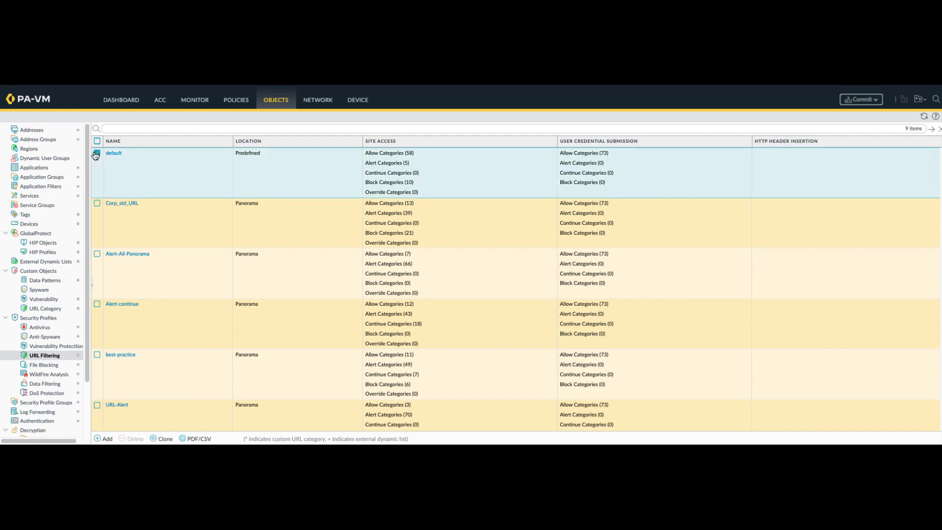
left_click(162, 439)
left_click(515, 326)
Open the cloned default-2 profile and rename it Block Social Networking.
scroll(457, 350, "down", 5)
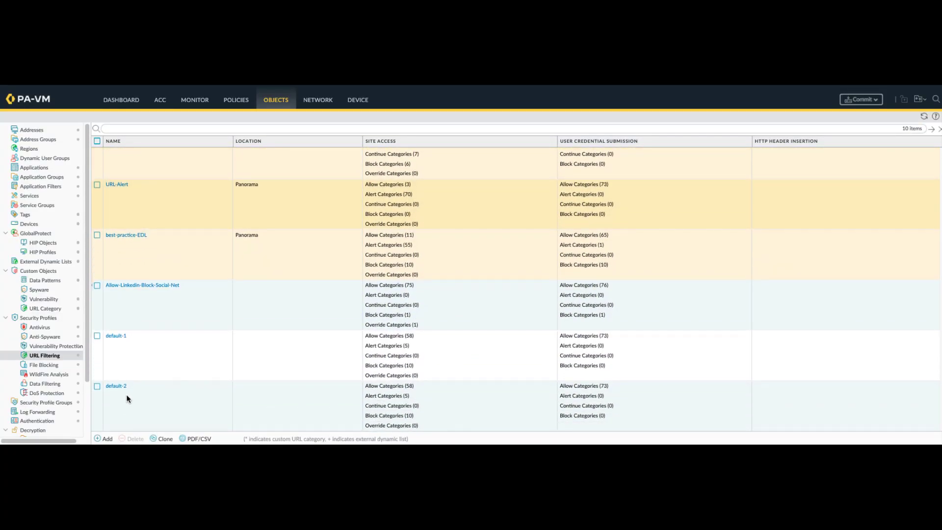
left_click(114, 386)
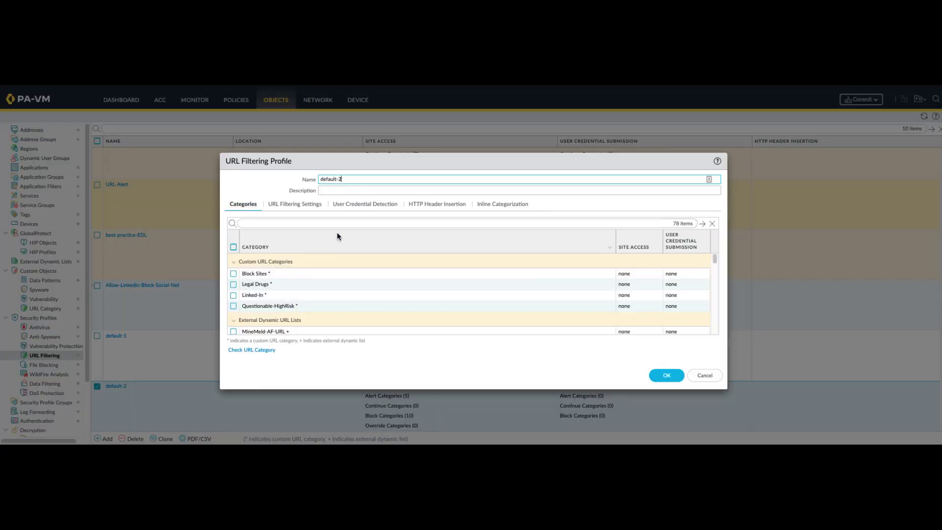
left_click_drag(356, 179, 310, 181)
type("Block Social Networking")
Find the social-networking category in the profile, set its site access and user credential submission to block, and save the profile.
left_click(508, 223)
type("social")
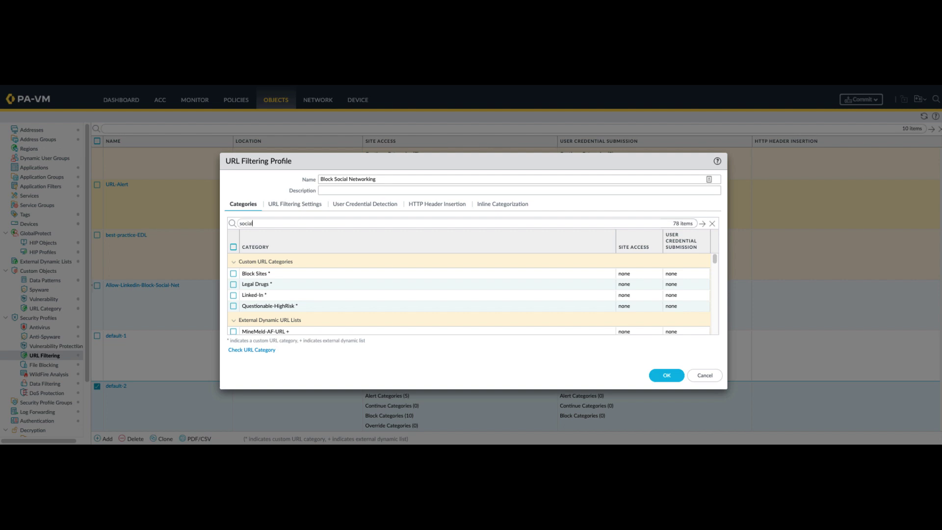
key("Return")
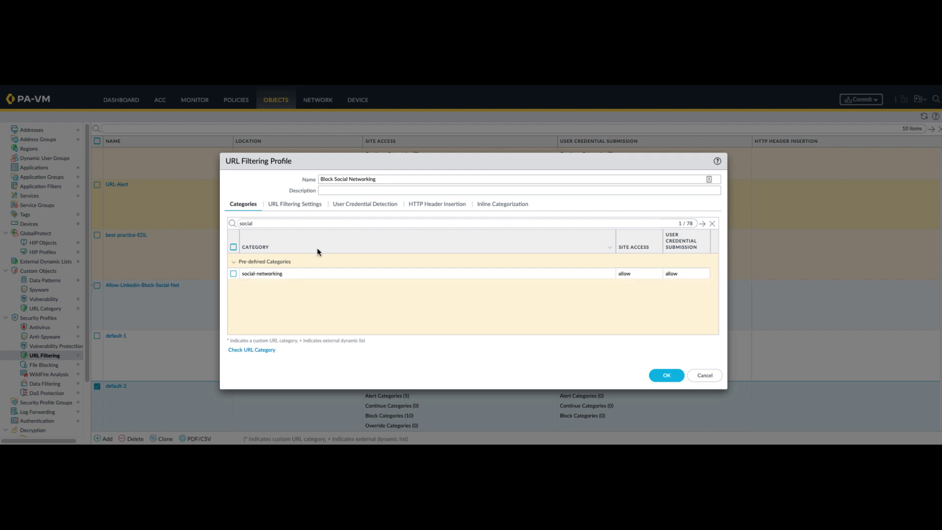
left_click(632, 277)
left_click(633, 278)
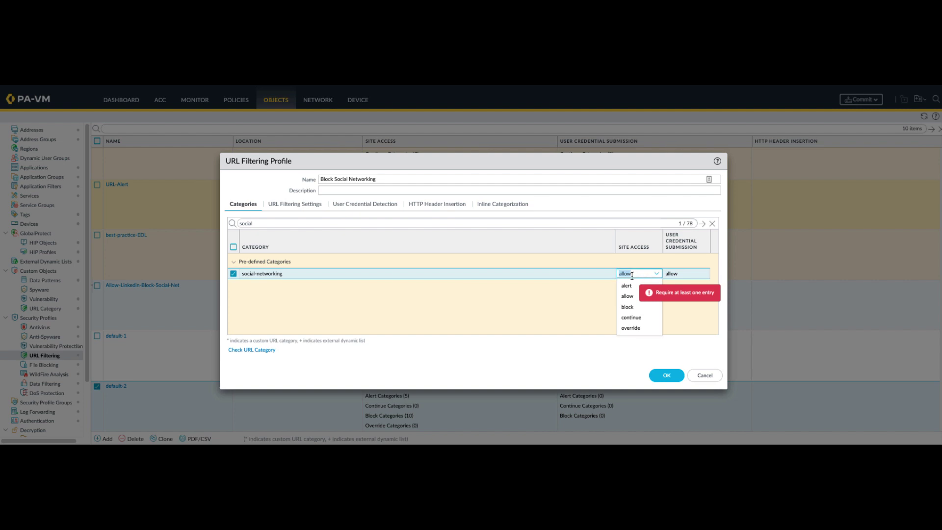
left_click(630, 307)
left_click(670, 273)
left_click(665, 307)
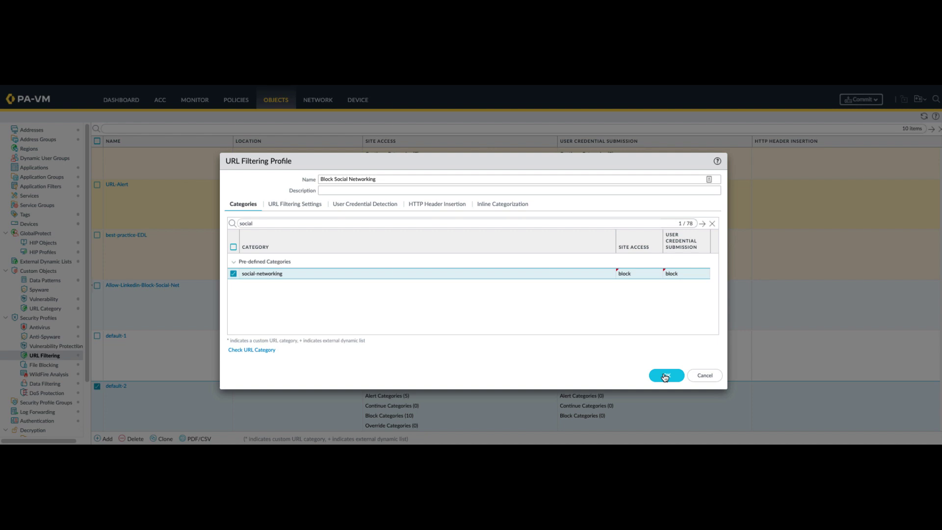
left_click(664, 376)
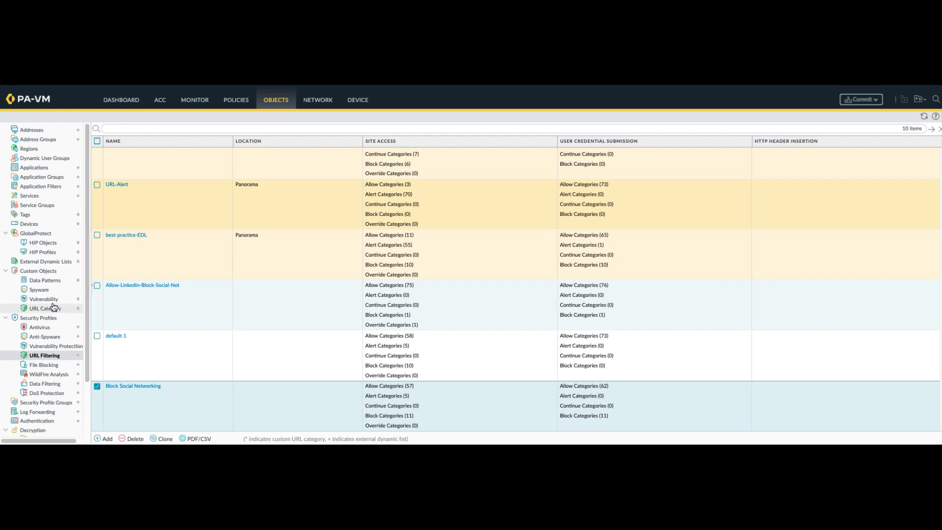
Start a new custom URL category of type URL List and name it Allow LinkedIn.
left_click(40, 309)
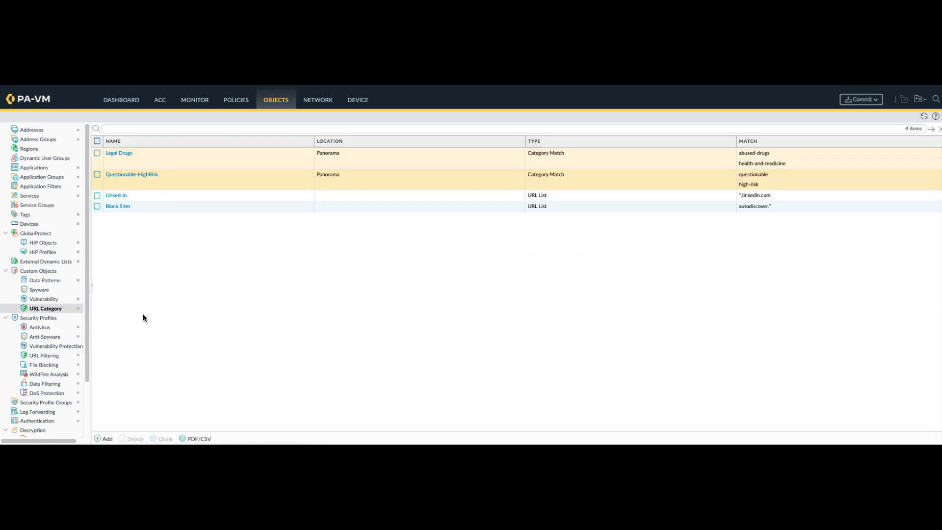
left_click(107, 439)
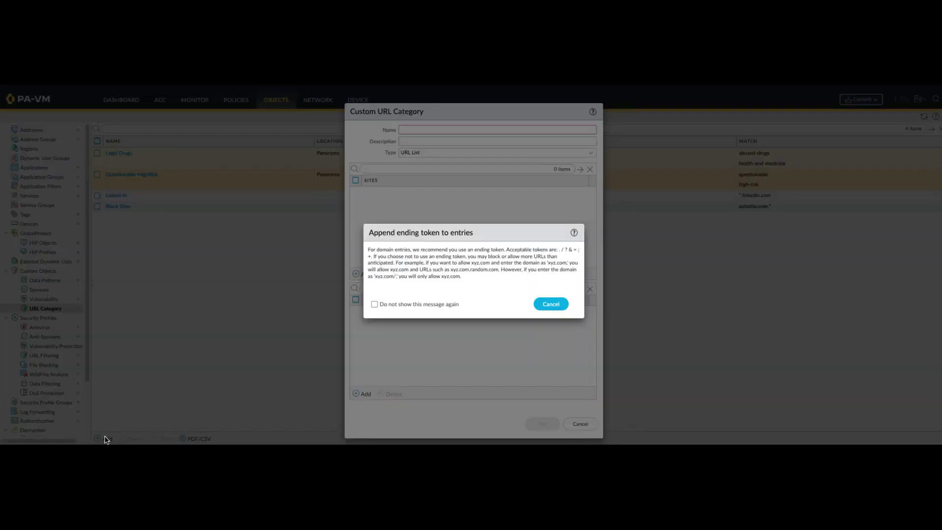
left_click(551, 304)
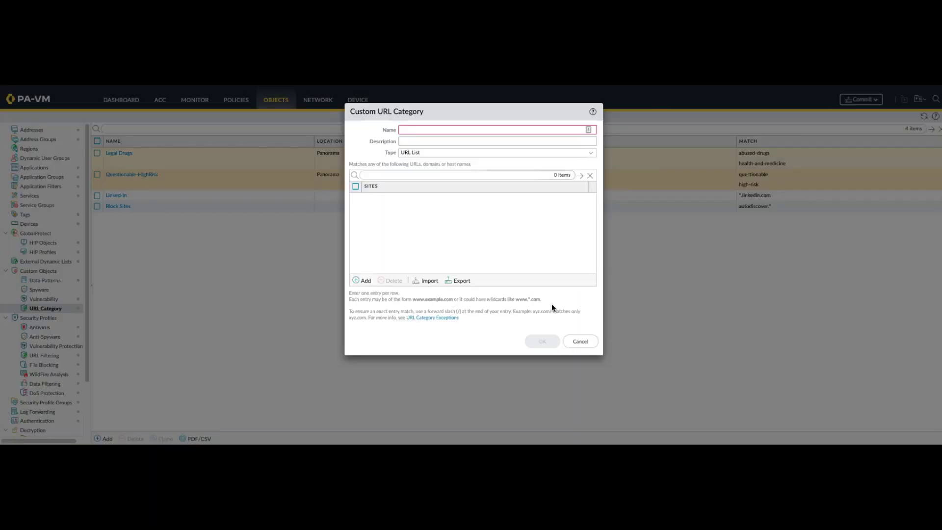
left_click(444, 128)
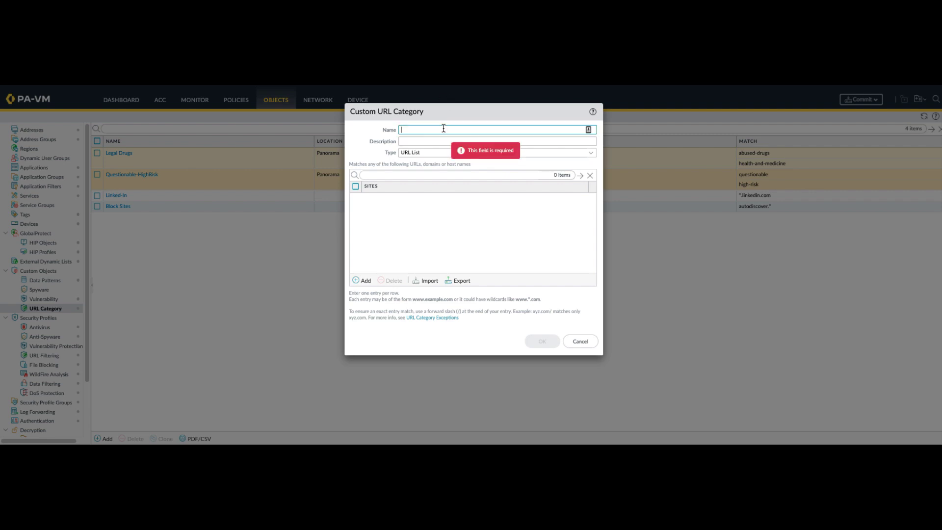
type("Allow LinkedIn")
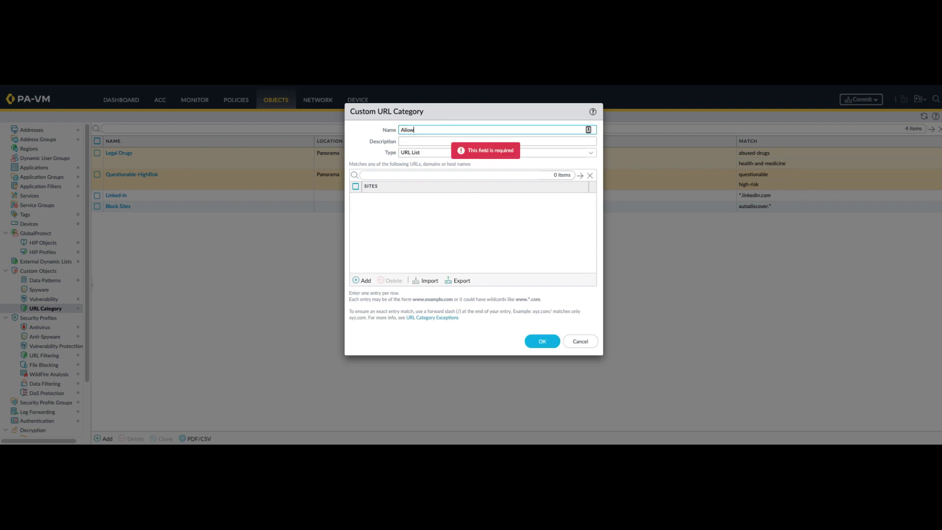
Add the sites linkedin.com and *.linkedin.com to the custom URL category and save it.
left_click(365, 280)
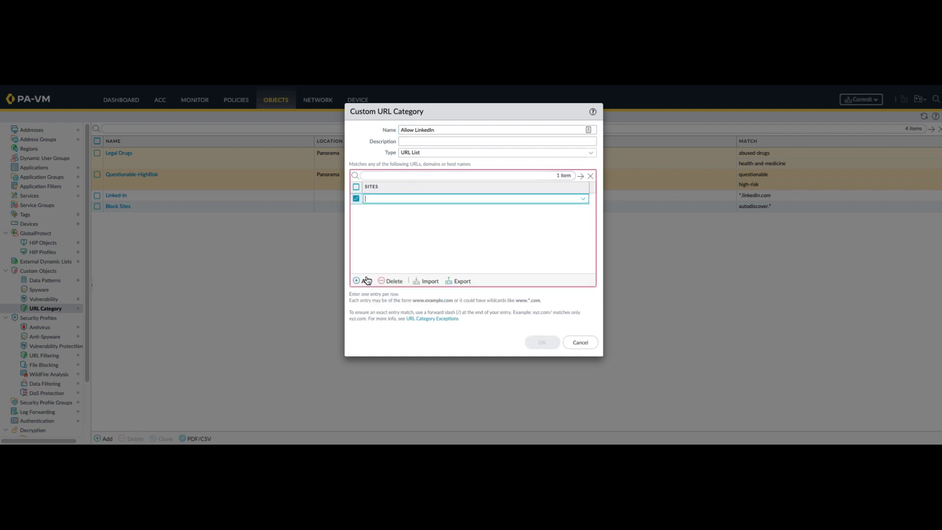
type("linkedin.com")
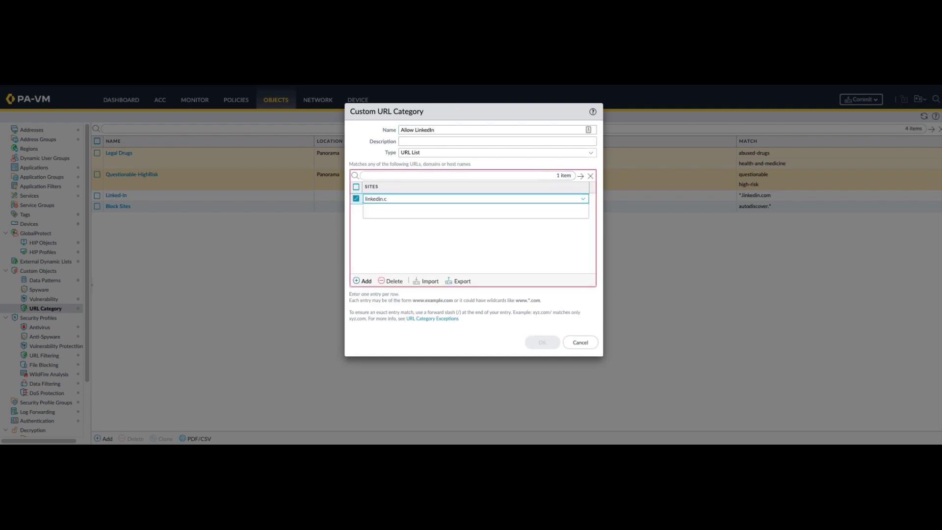
key("Return")
left_click(364, 280)
type("*.linkedin.com")
key("Return")
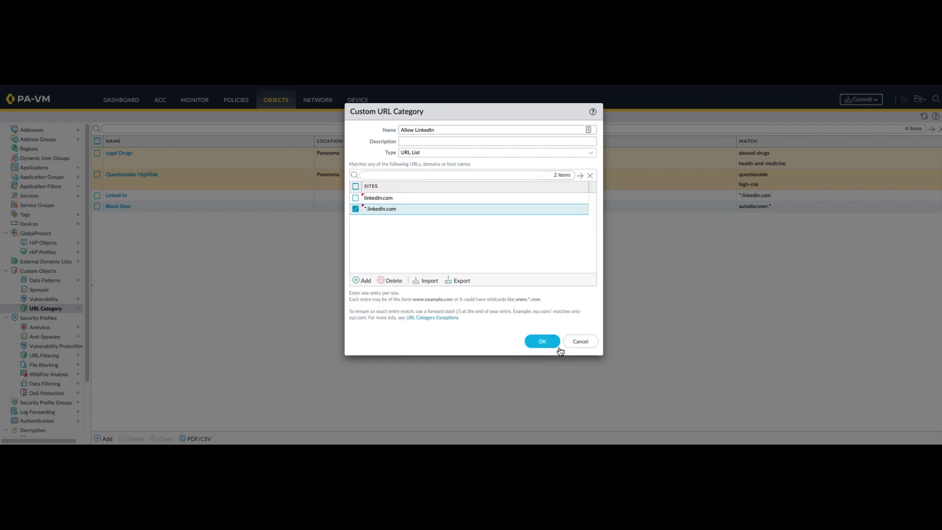
left_click(542, 340)
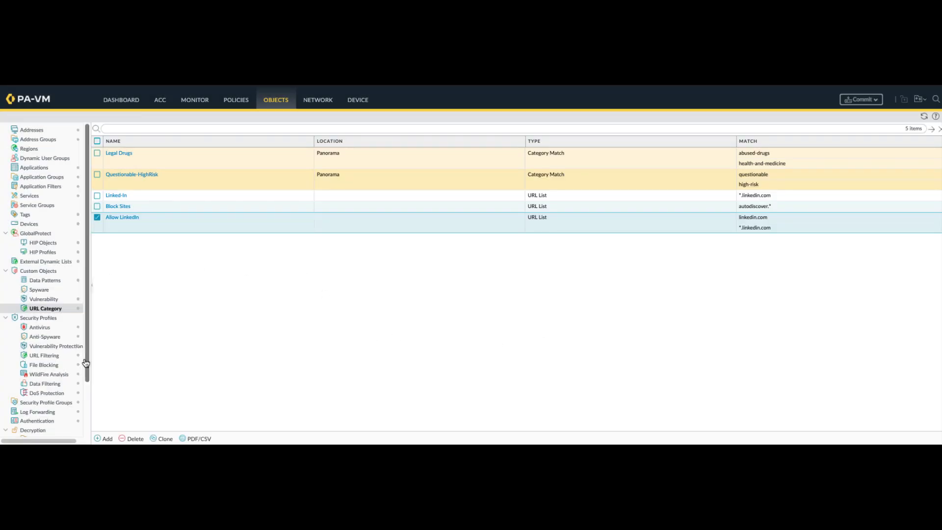
In the Block Social Networking URL Filtering profile, set site access for the Allow LinkedIn custom category to allow and save the profile.
left_click(51, 354)
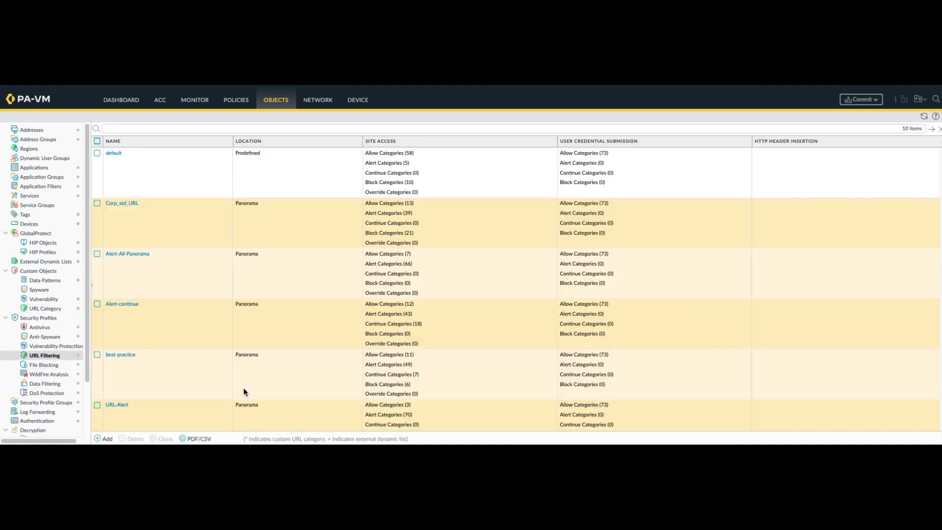
scroll(244, 390, "down", 1)
scroll(243, 387, "down", 2)
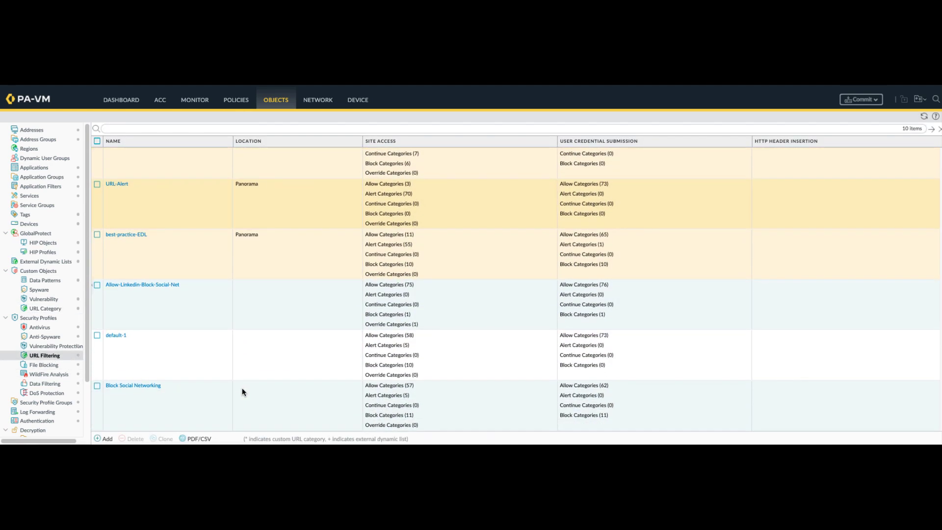
left_click(151, 387)
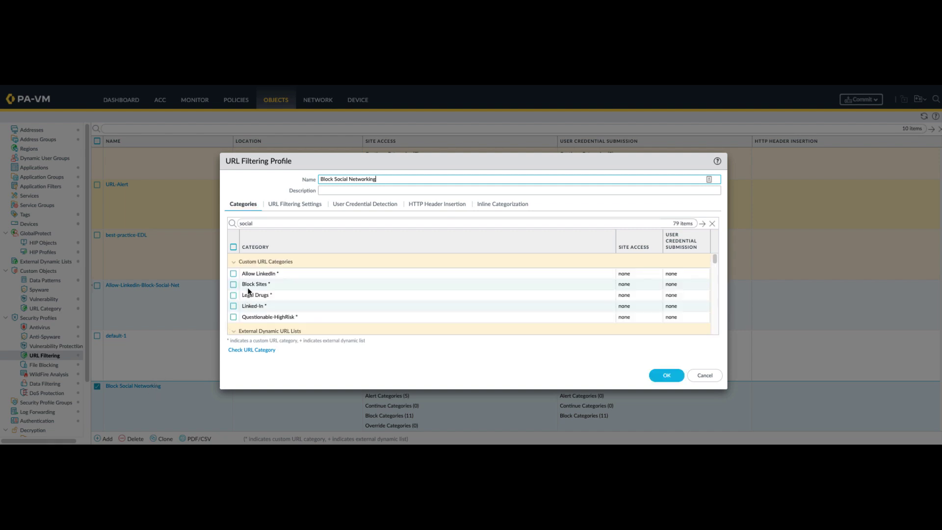
left_click(266, 277)
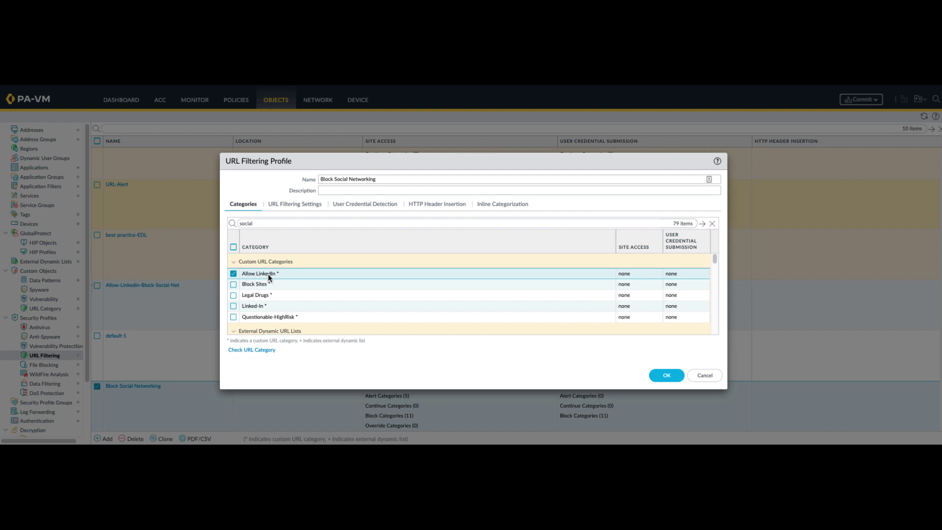
left_click(631, 276)
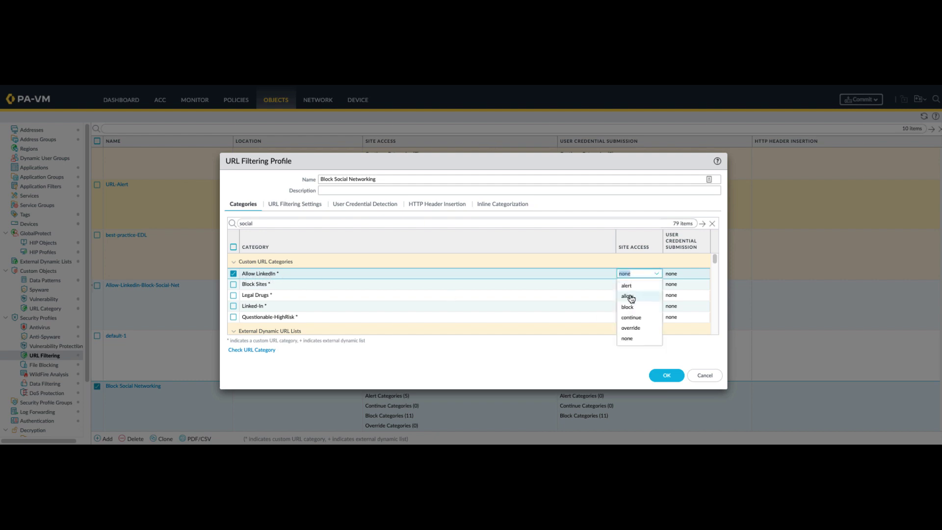
left_click(630, 296)
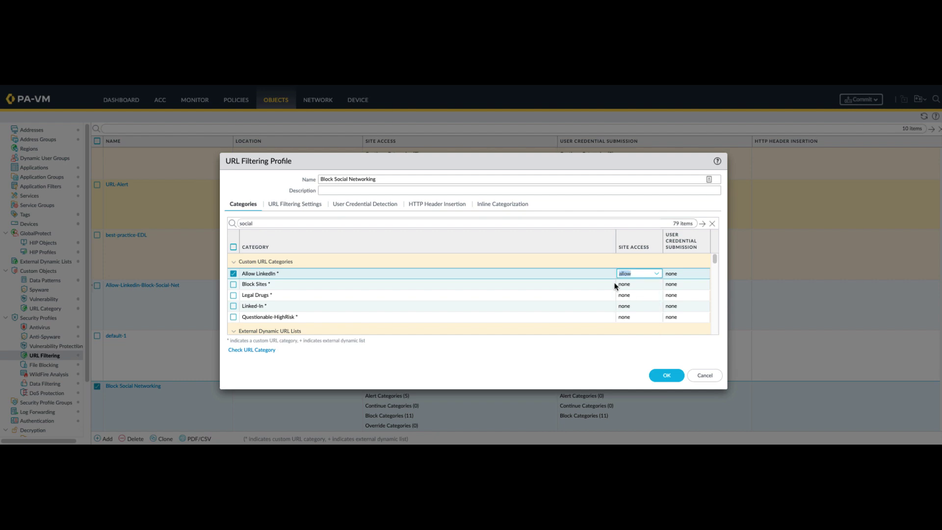
left_click(668, 376)
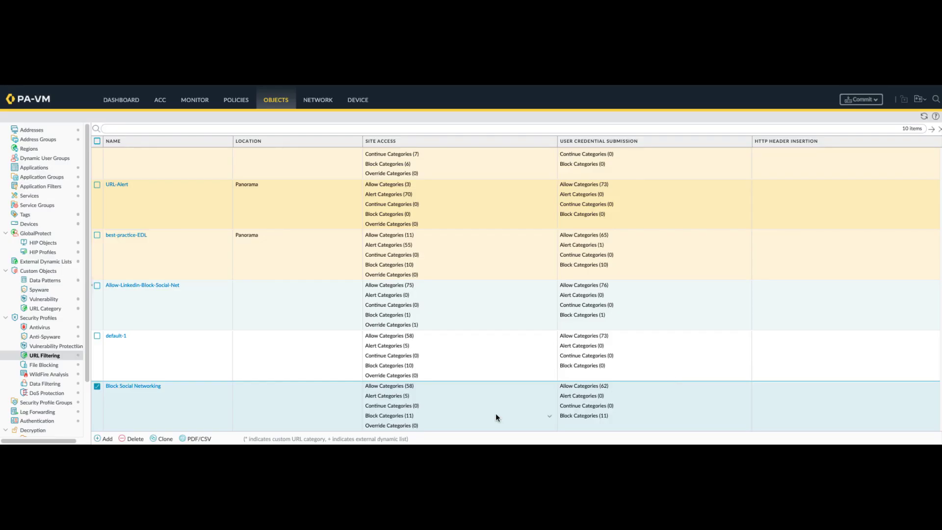
left_click(161, 400)
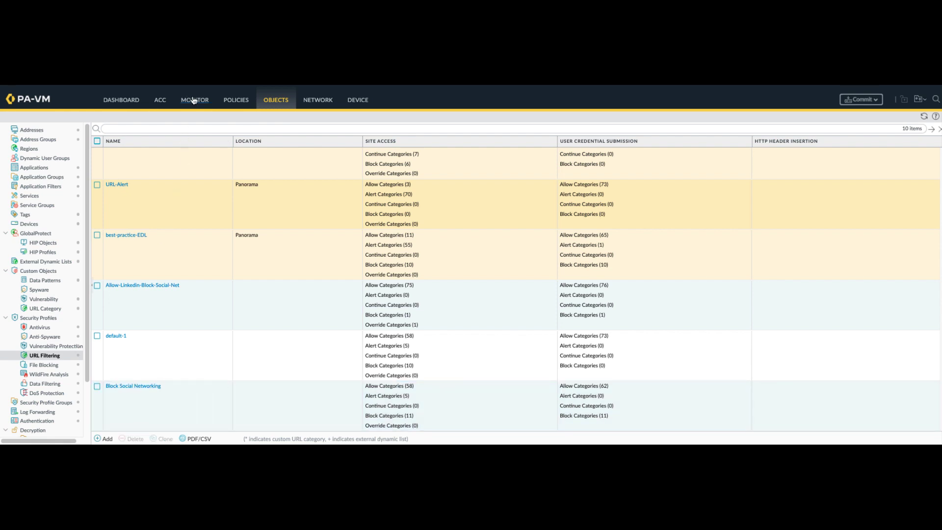
Add a new security policy rule named Allow Linkedin.
left_click(237, 101)
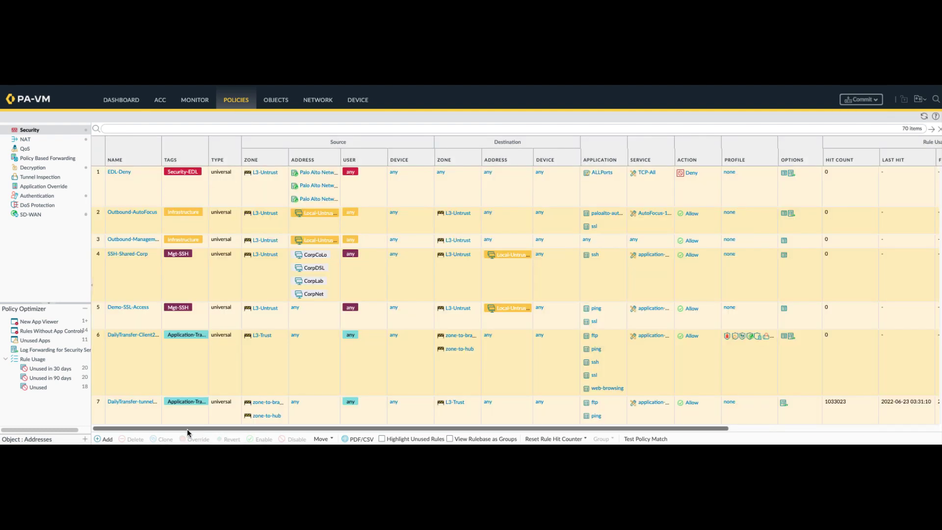
left_click(105, 439)
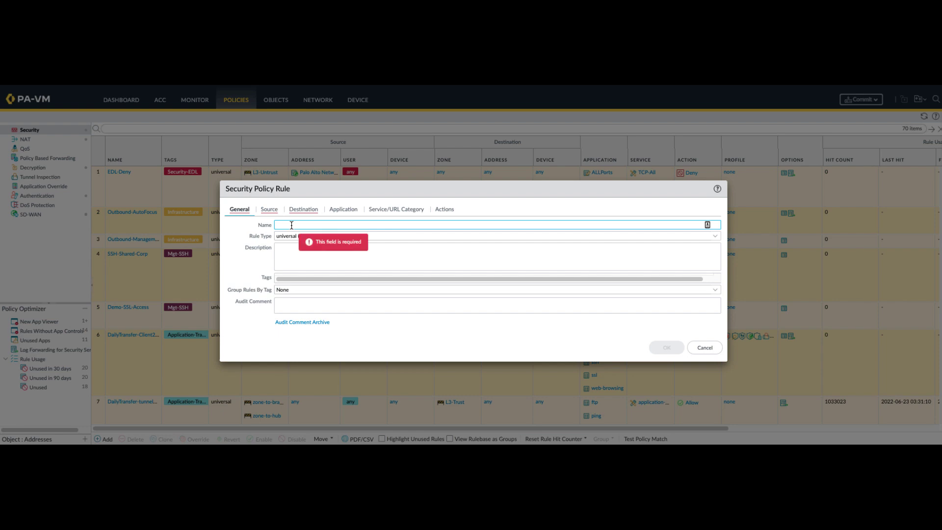
type("Allow Linkedin")
Set the rule's source zone to L3-Trust and its destination zone to L3-Untrust.
left_click(268, 211)
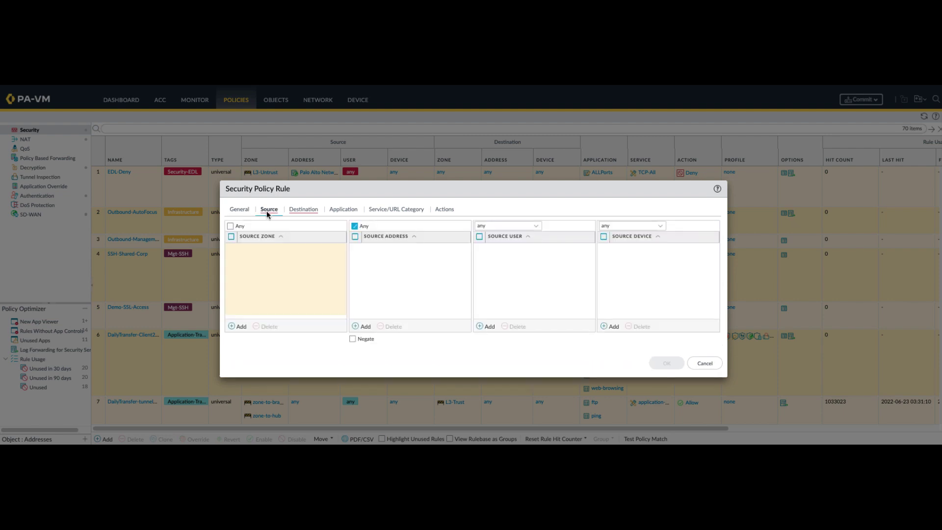
left_click(235, 327)
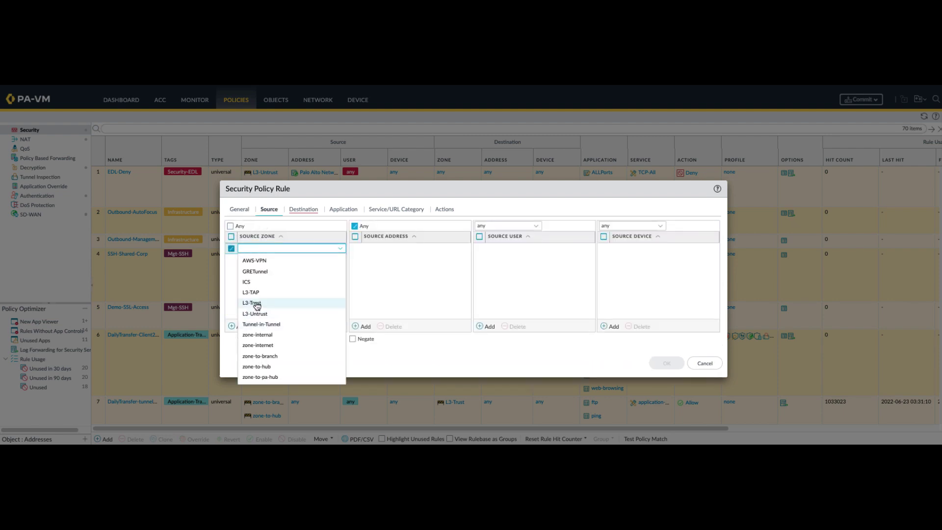
left_click(256, 304)
left_click(301, 211)
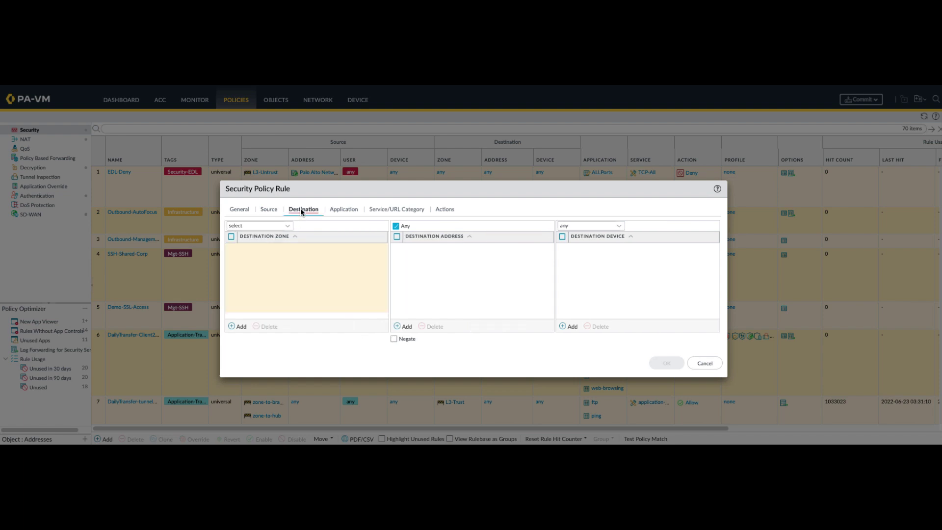
left_click(236, 326)
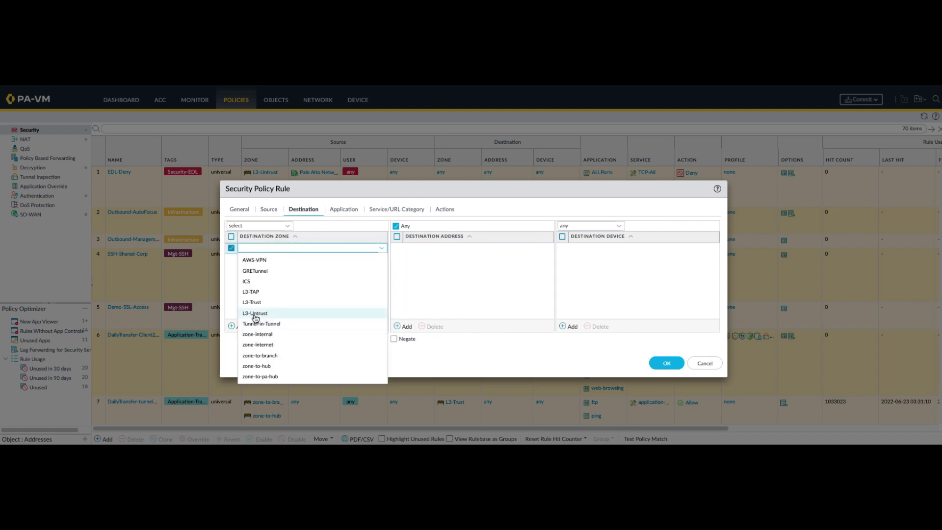
left_click(254, 314)
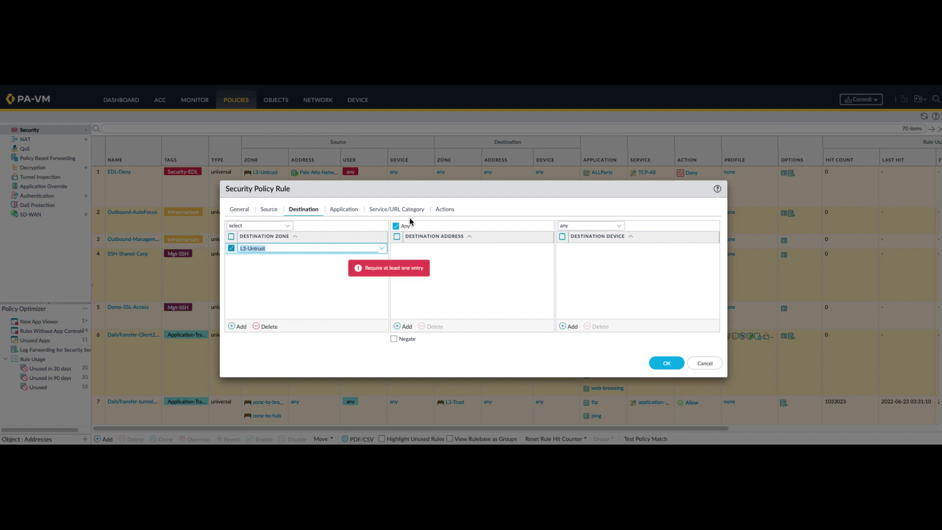
Attach the Block Social Networking URL Filtering profile to the rule using individual profiles, and save the rule.
left_click(452, 209)
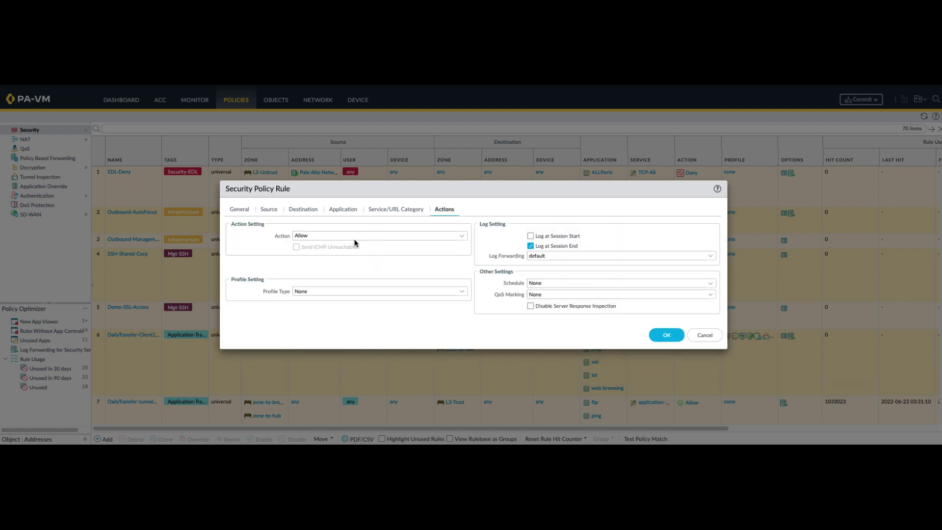
left_click(463, 292)
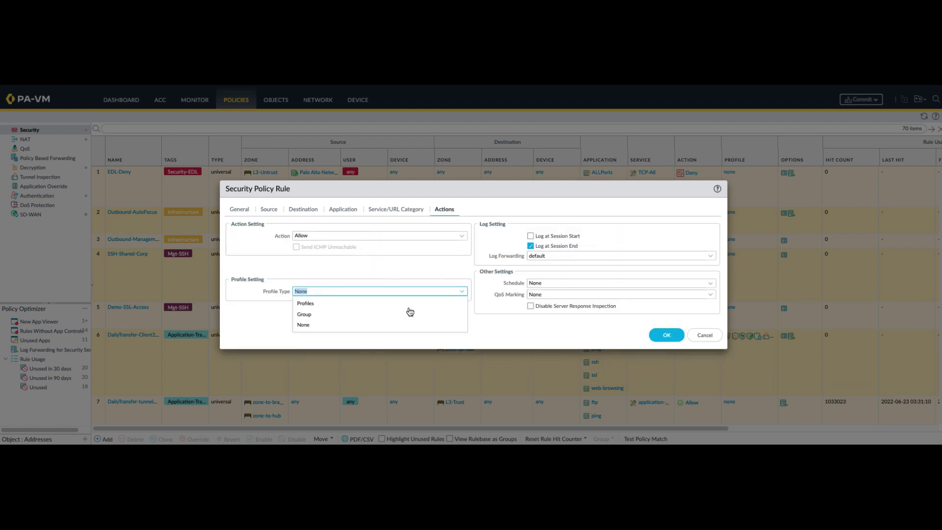
left_click(332, 305)
left_click(377, 323)
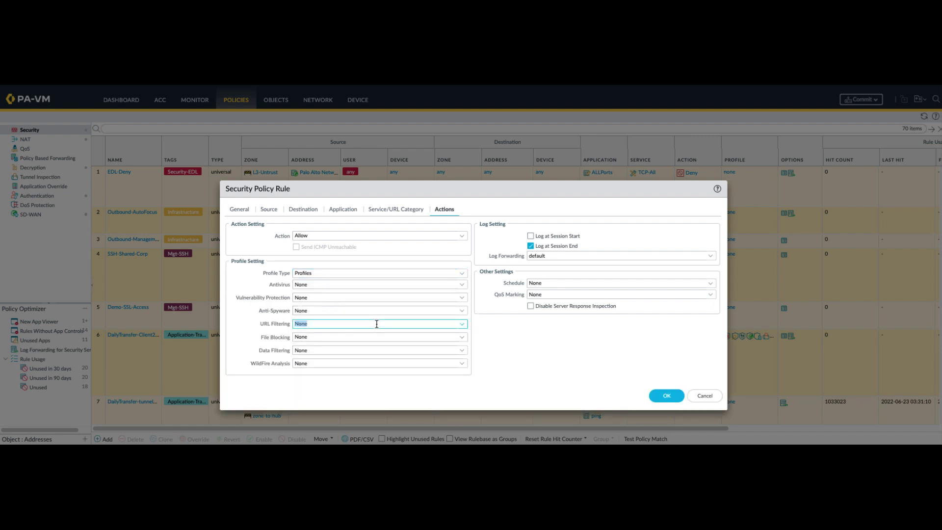
left_click(461, 325)
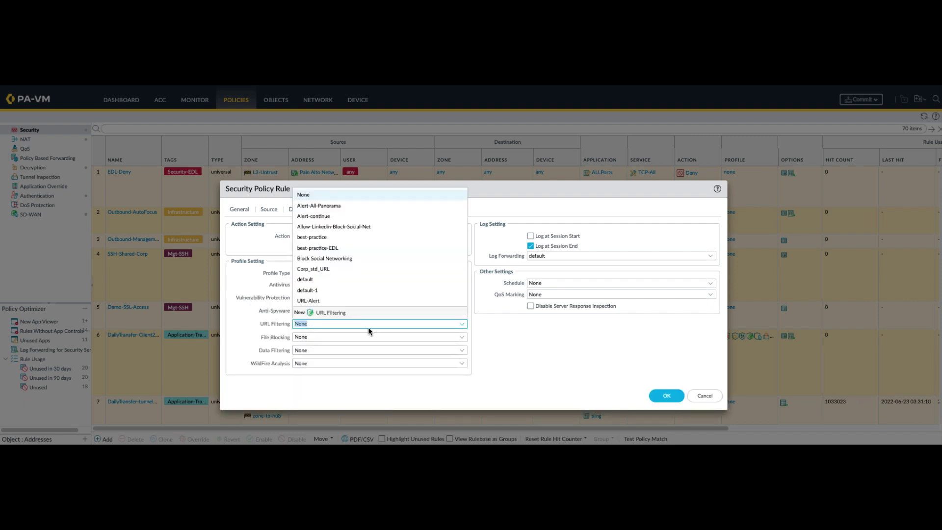
left_click(345, 259)
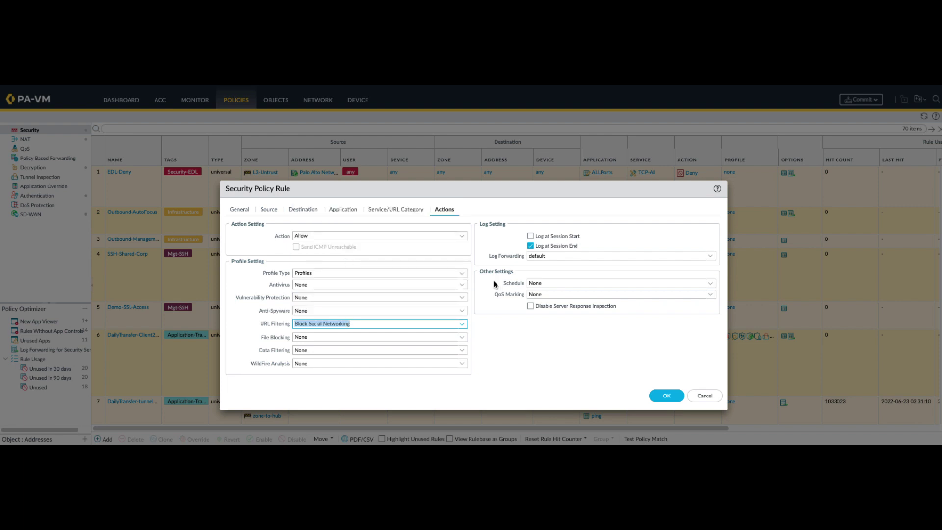
left_click(666, 396)
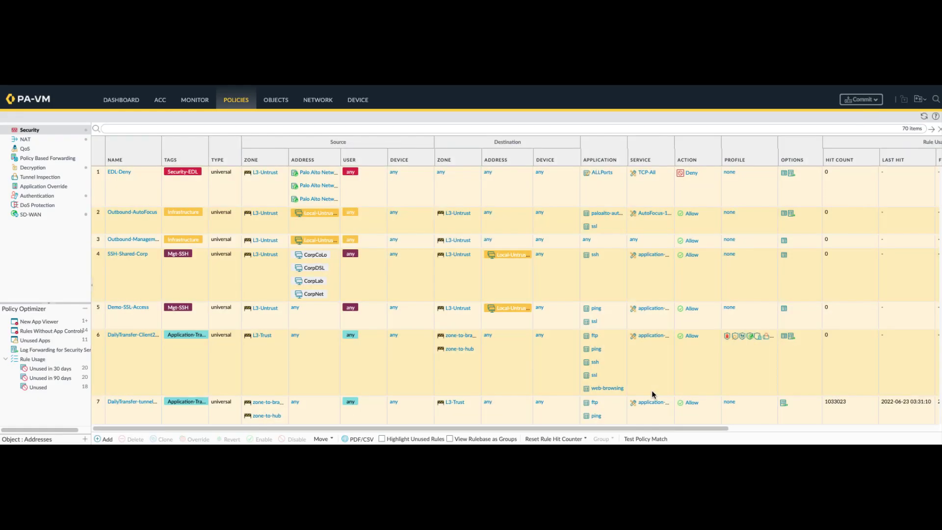
Filter the security rules by "linked" and check the profile attached to the Allow Linkedin rule.
scroll(557, 353, "down", 10)
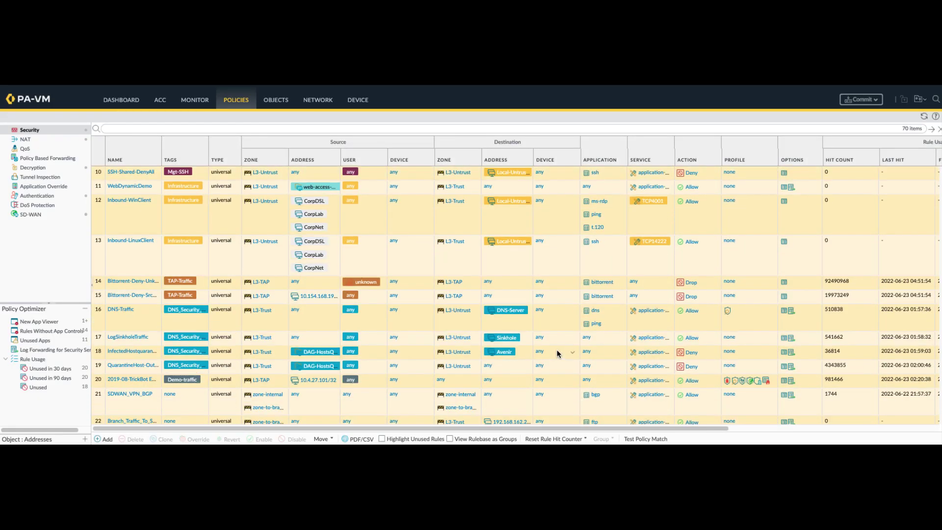
scroll(557, 351, "down", 10)
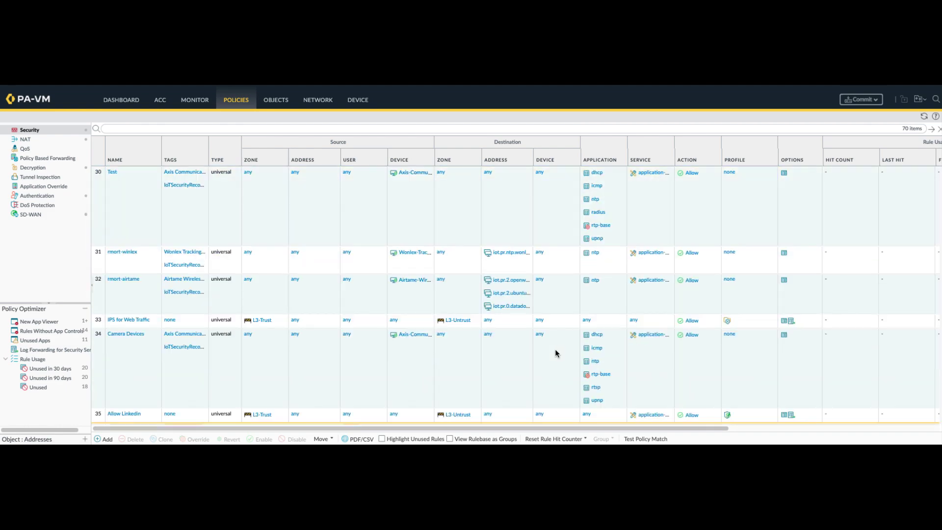
left_click(251, 128)
type("linked")
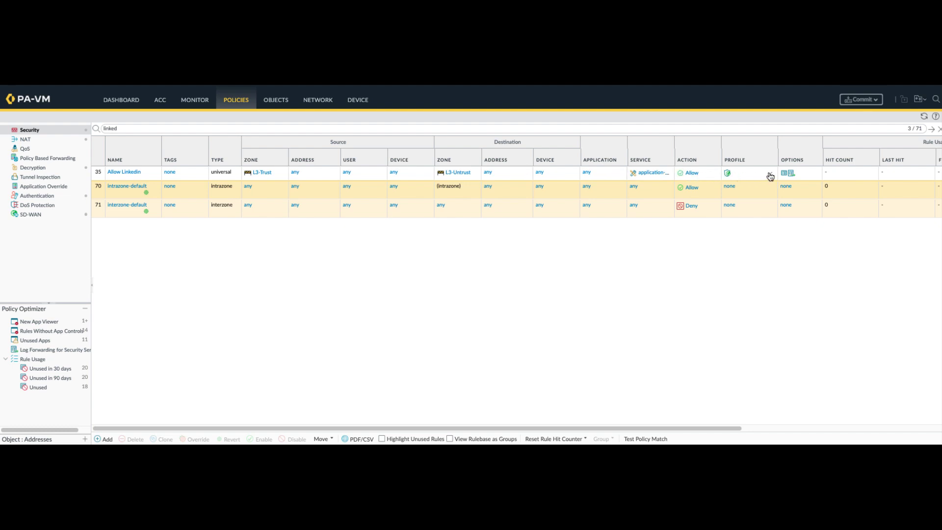
right_click(727, 173)
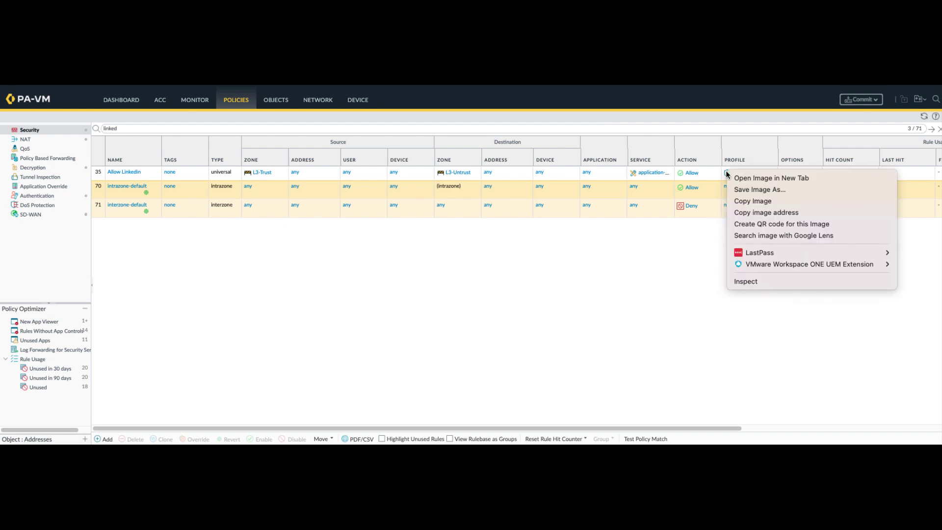
left_click(694, 246)
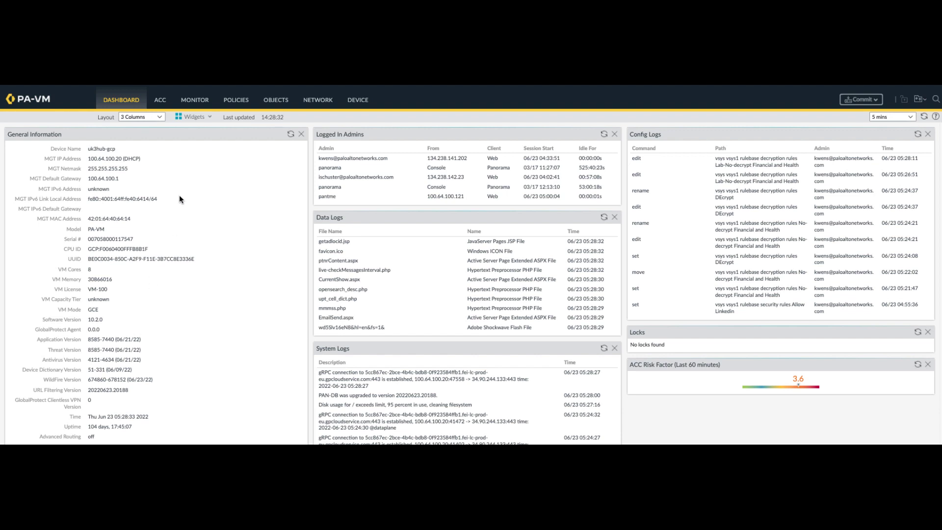
Review the source, destination, URL categories and action options of the Lab-No-decrypt Financial and Health decryption policy rule, and close it.
left_click(233, 107)
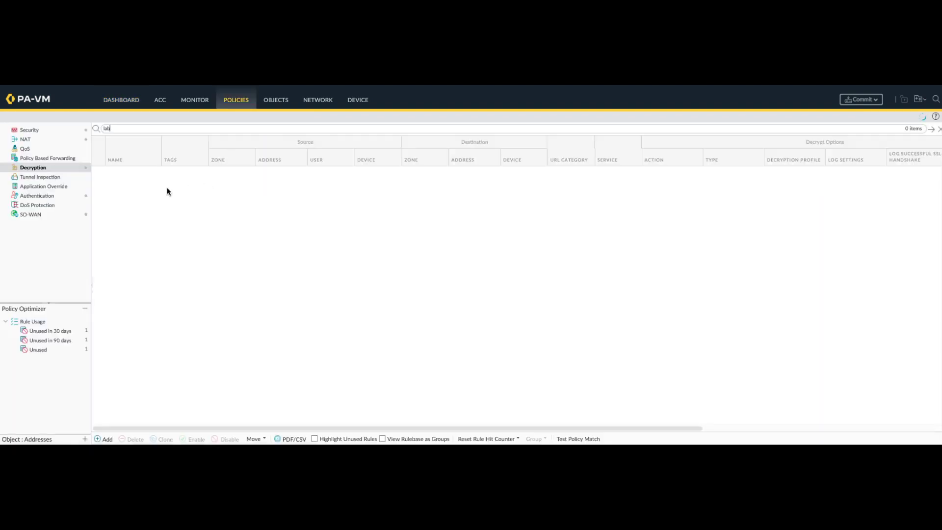
left_click(31, 170)
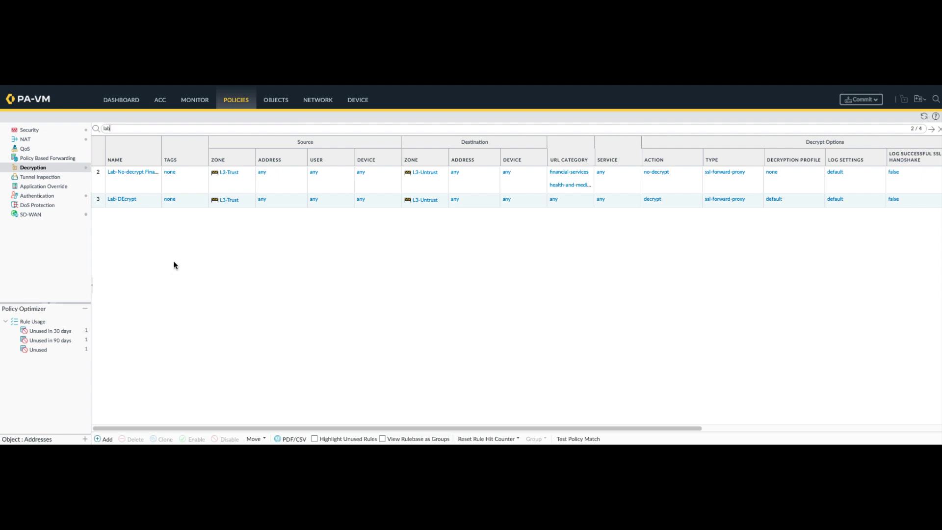
left_click(133, 172)
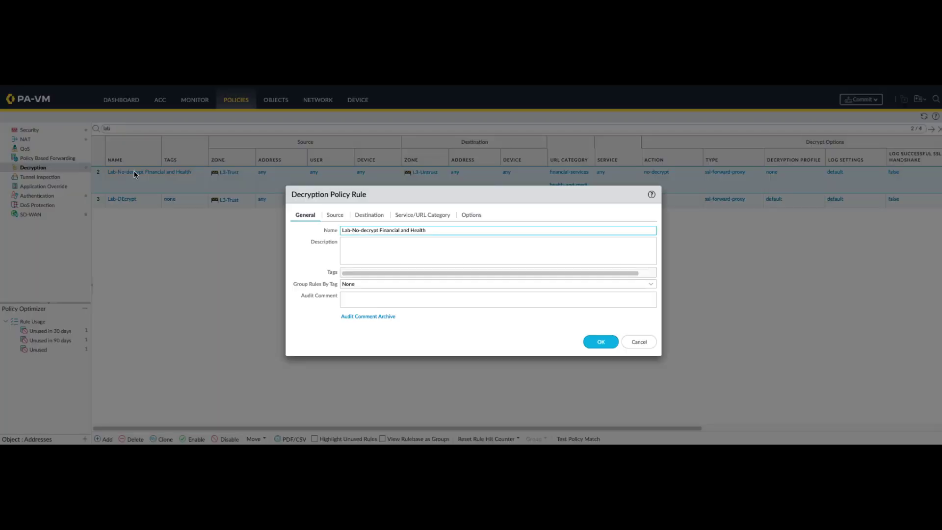
left_click(335, 216)
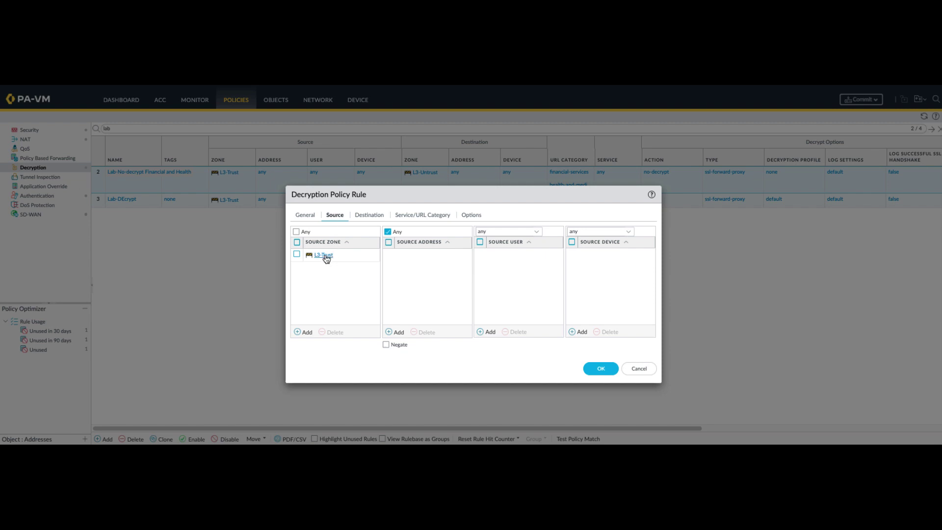
left_click(371, 218)
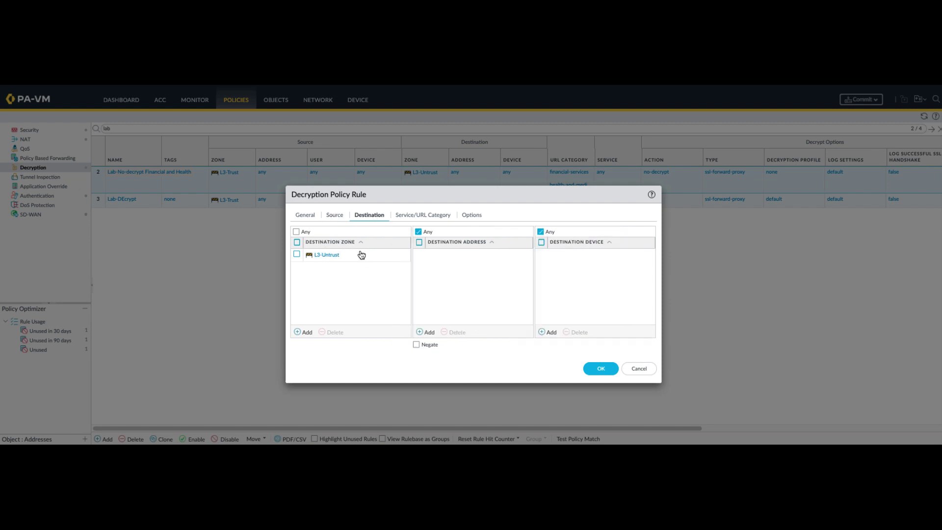
left_click(414, 214)
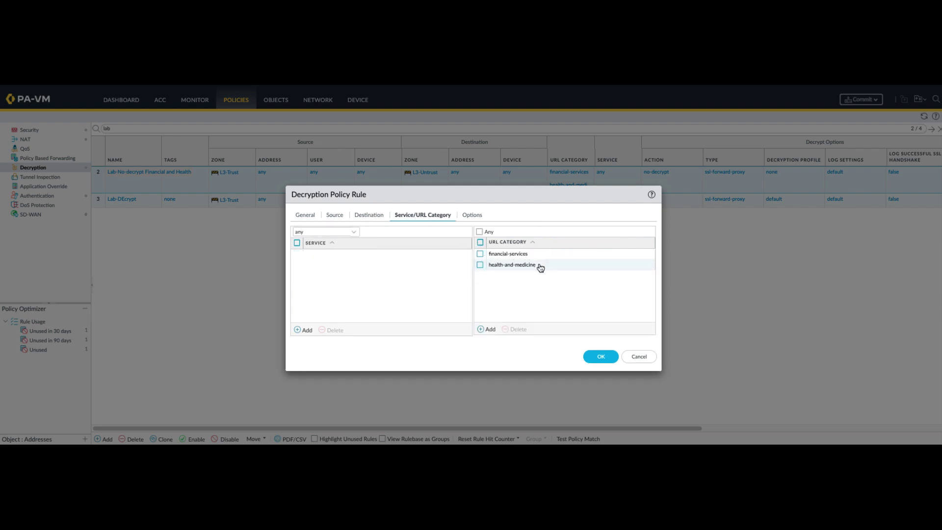
left_click(473, 215)
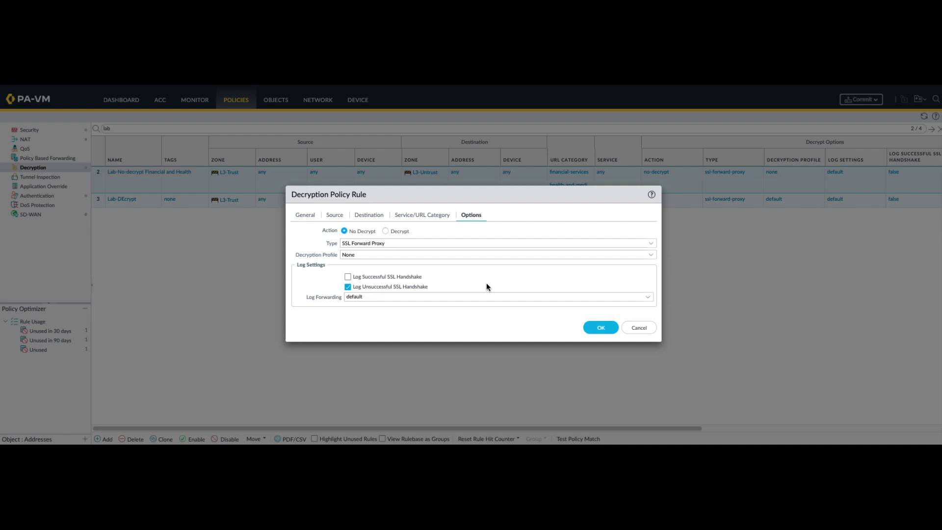
left_click(607, 328)
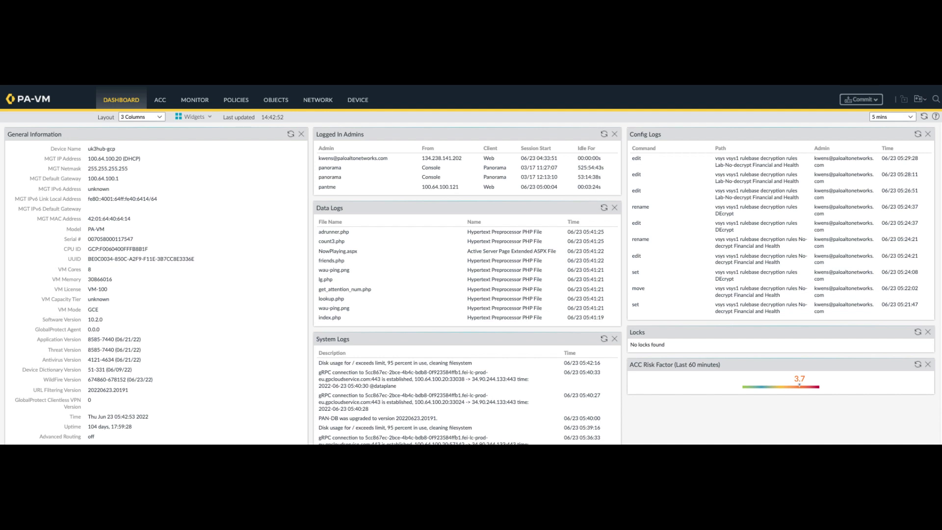
Enable Safe Search Enforcement in the Block Social Networking URL Filtering profile and save the profile.
left_click(277, 100)
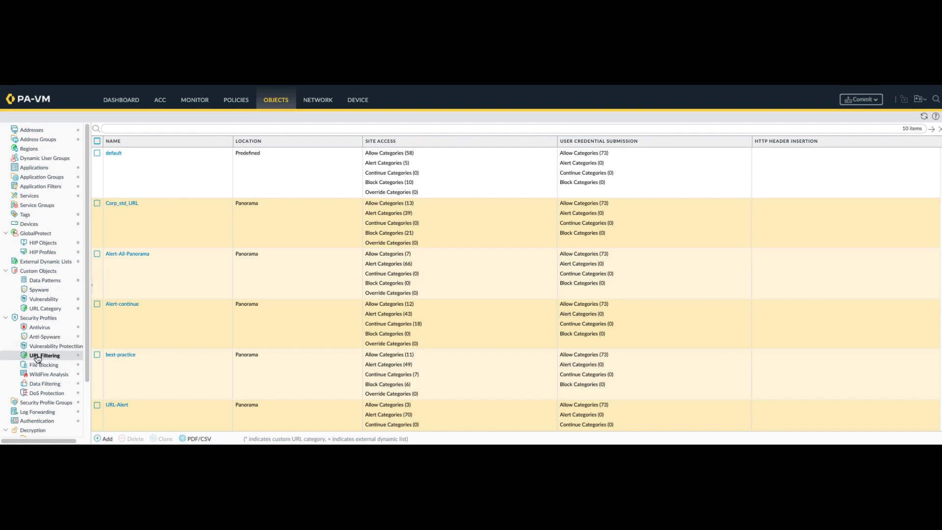
scroll(188, 377, "down", 5)
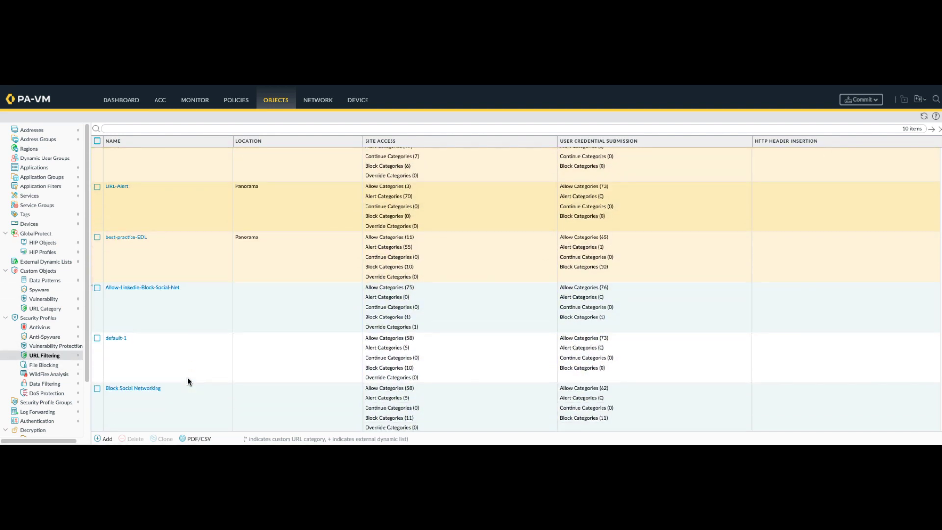
left_click(131, 386)
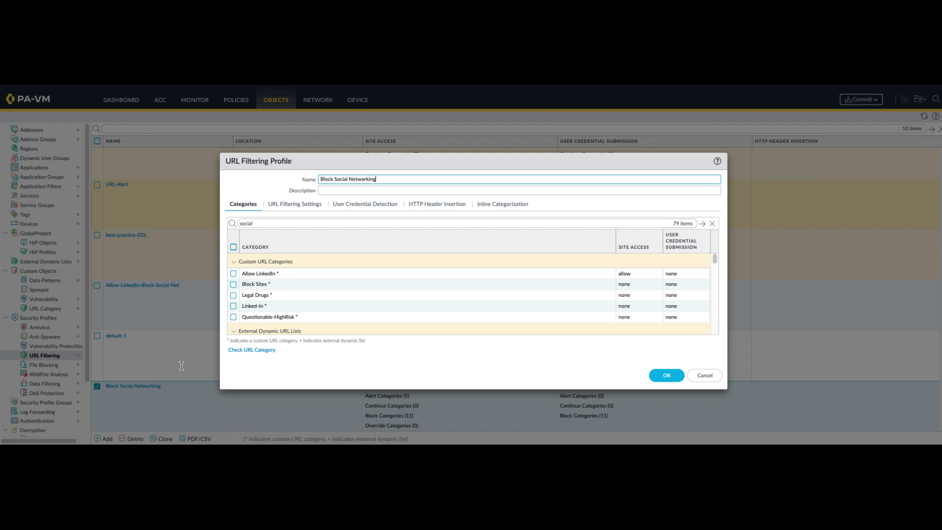
left_click(294, 205)
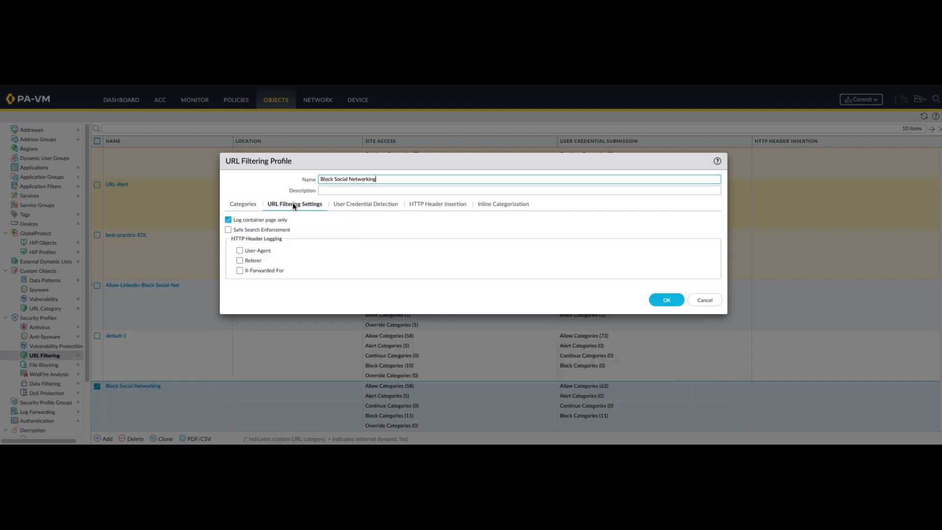
left_click(241, 230)
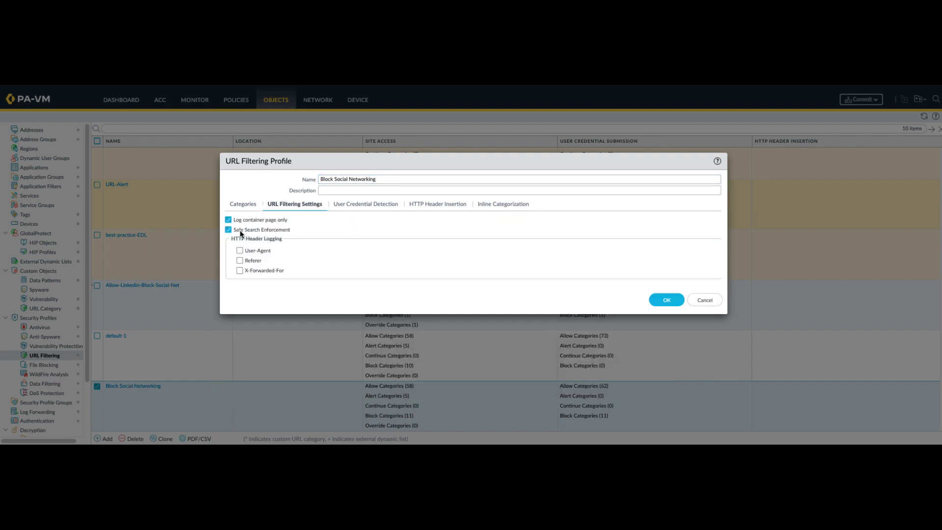
left_click(673, 300)
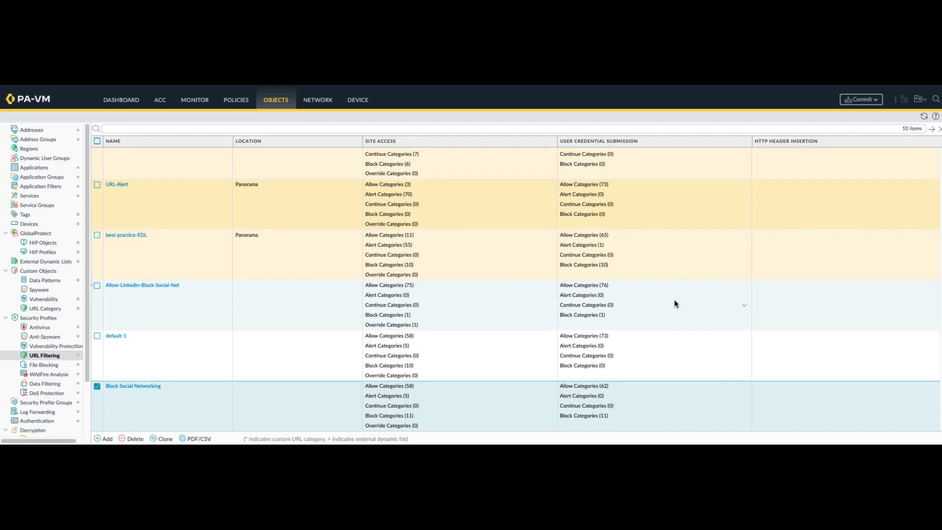